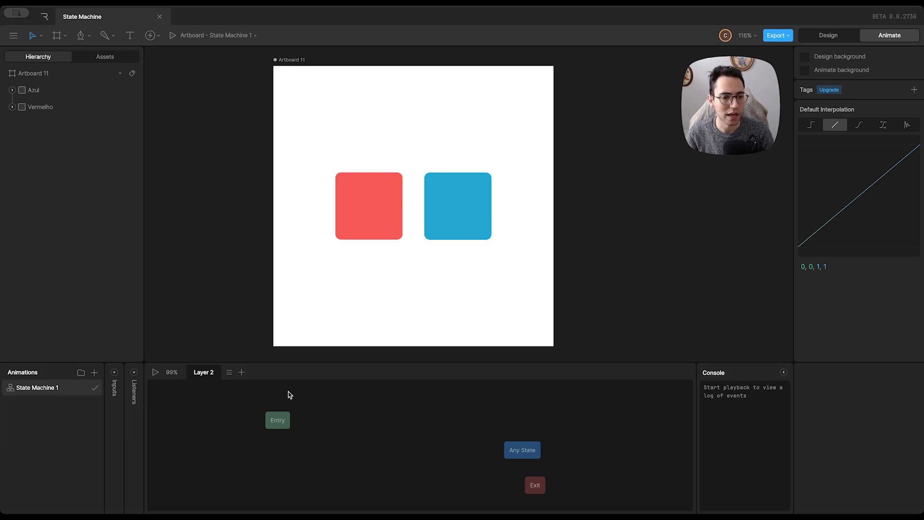
- Expand the collapsed Inputs and Listeners lists of the state machine
click(115, 372)
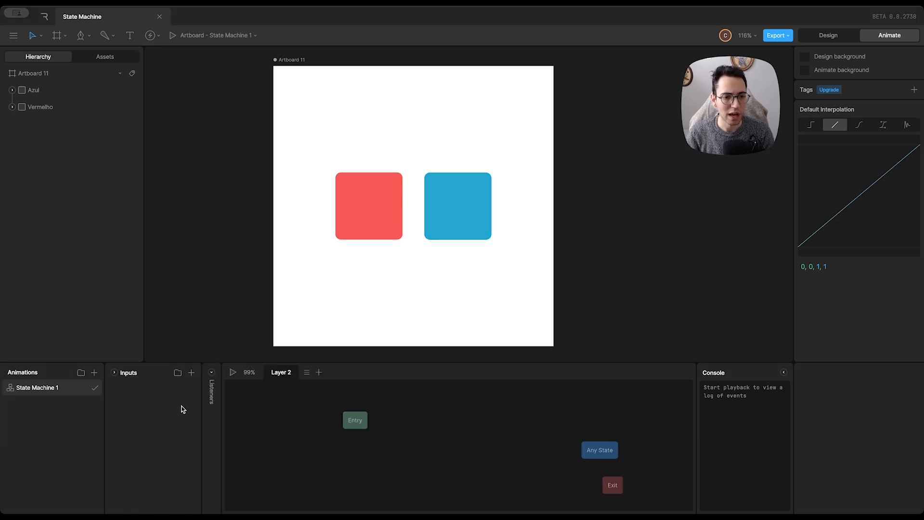
click(212, 374)
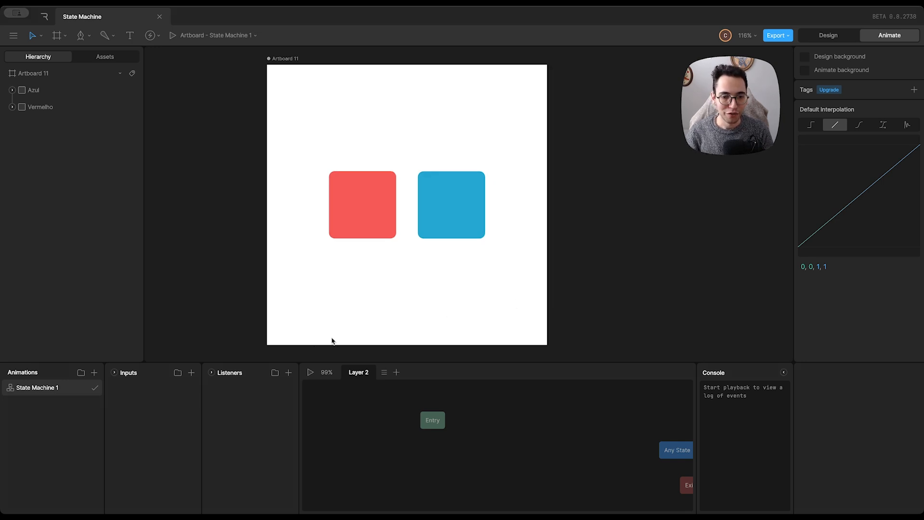
click(289, 373)
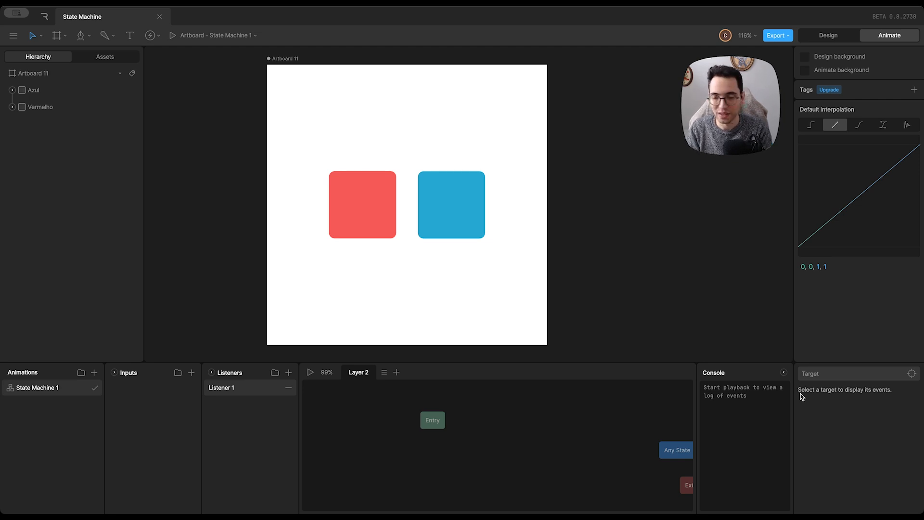
click(829, 374)
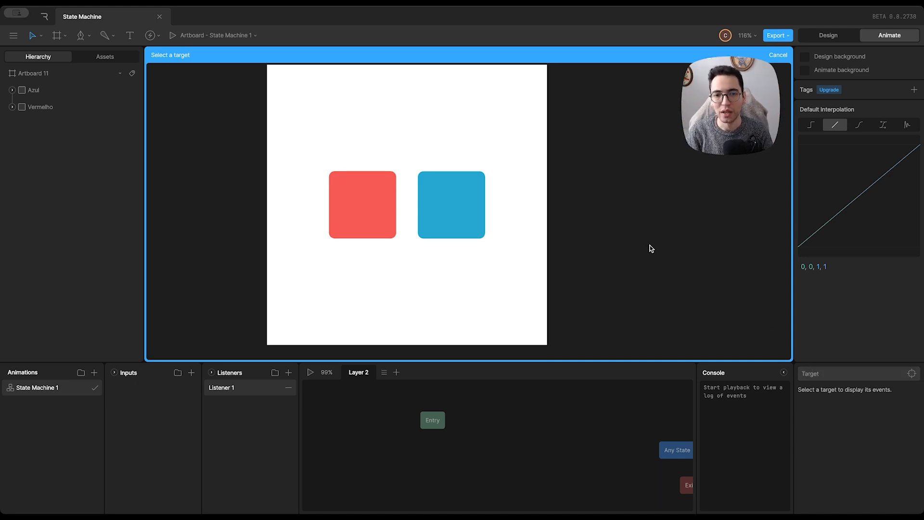
click(366, 213)
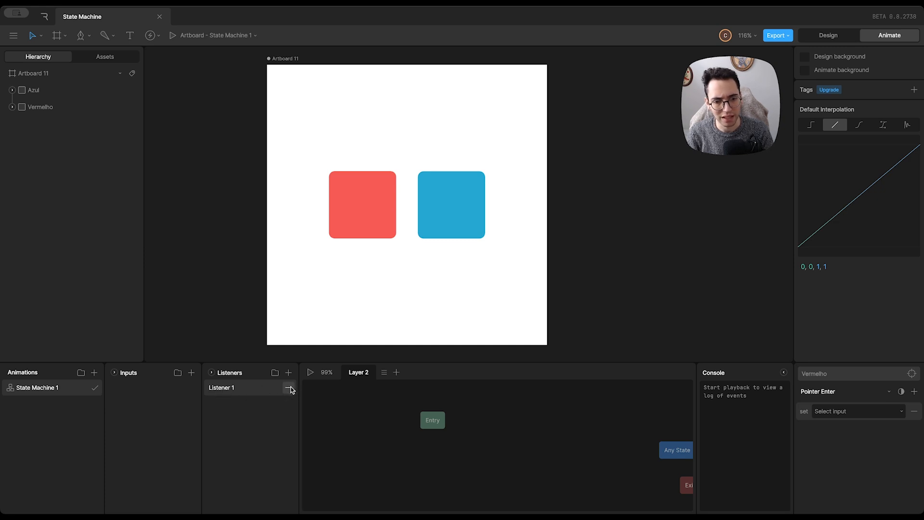
right_click(258, 388)
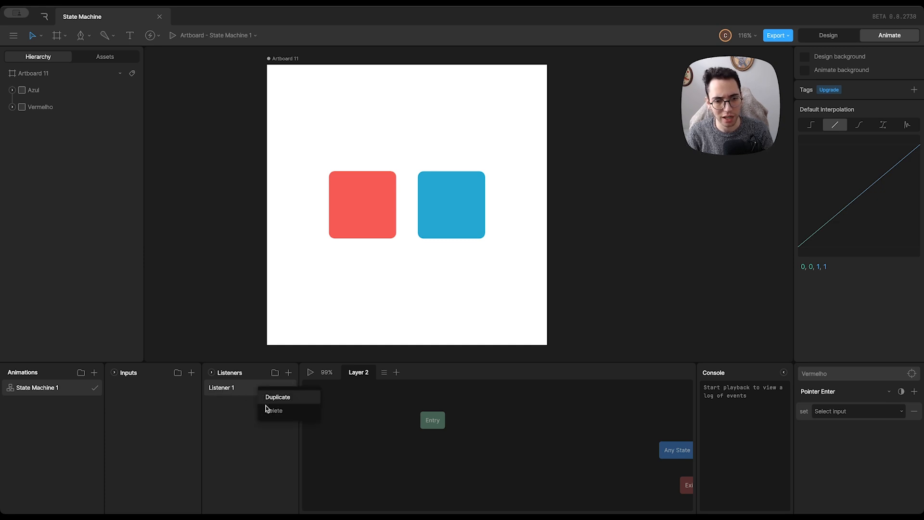
click(273, 411)
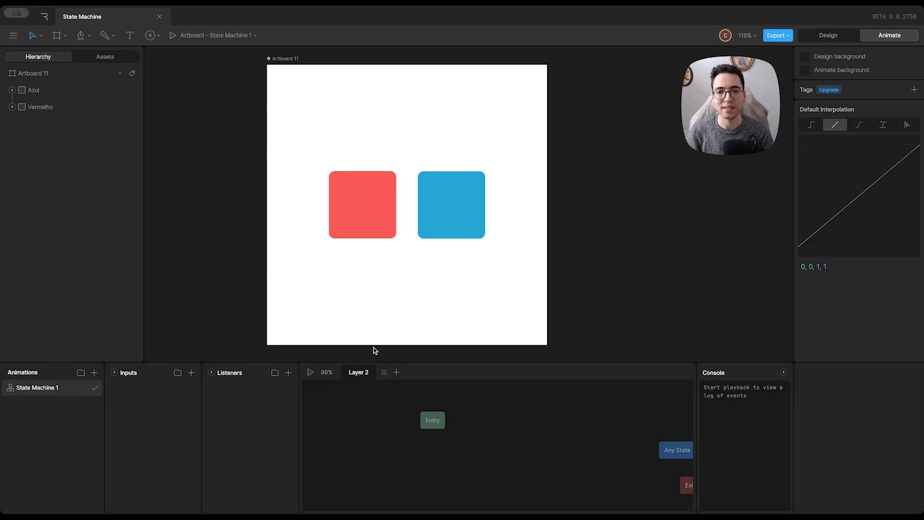
- Create a listener that targets the red square Vermelho
click(376, 207)
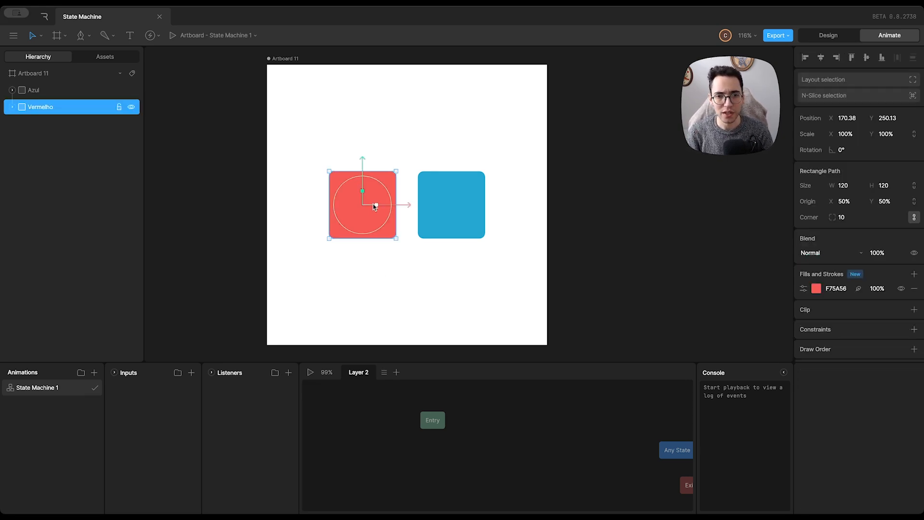
click(288, 372)
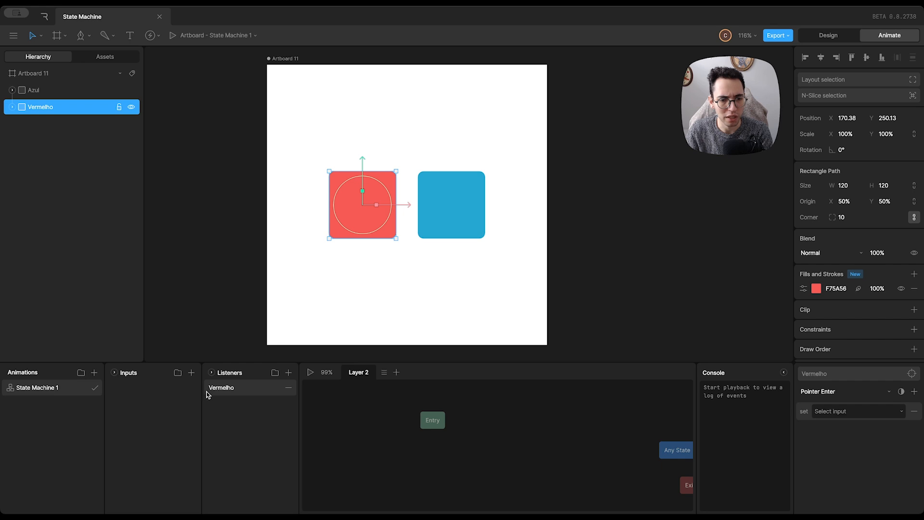
- Retarget the listener to the blue square Azul and return it to the red square Vermelho
click(816, 377)
click(470, 220)
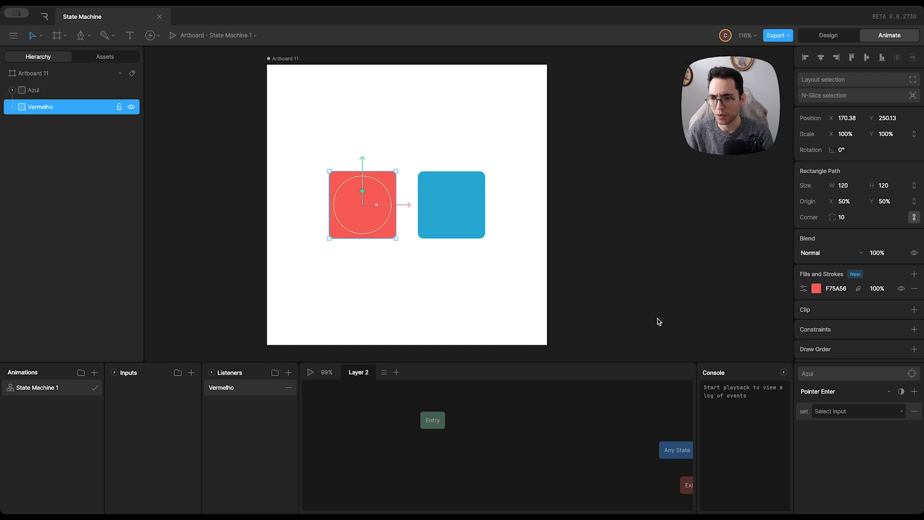
click(820, 378)
click(364, 224)
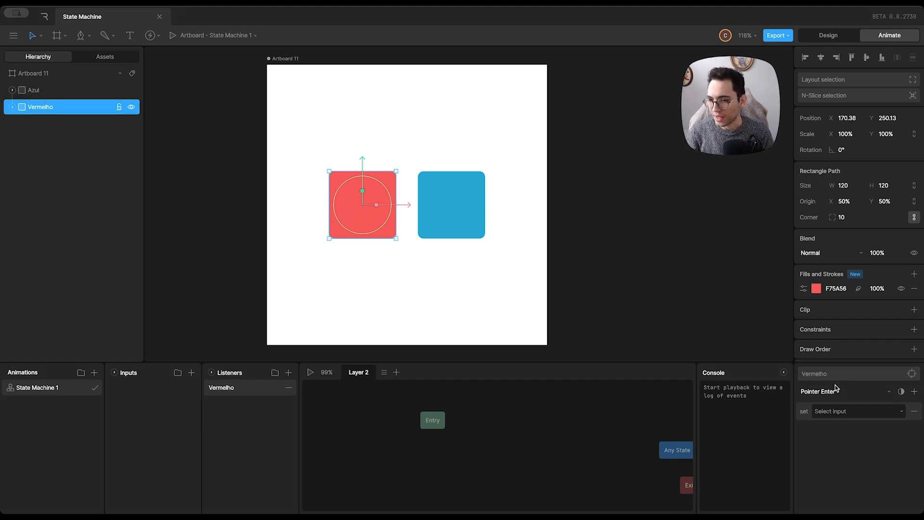
- Choose Pointer Enter as the event of the Vermelho listener
click(864, 394)
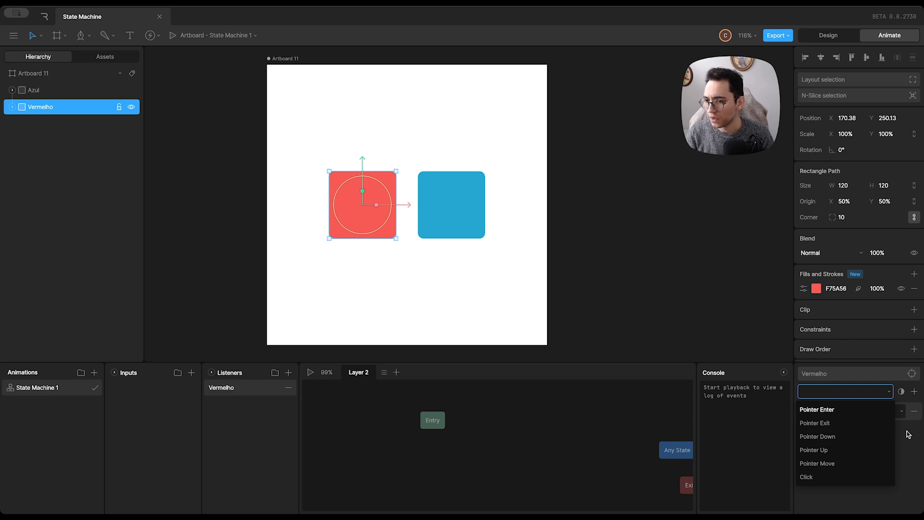
click(830, 409)
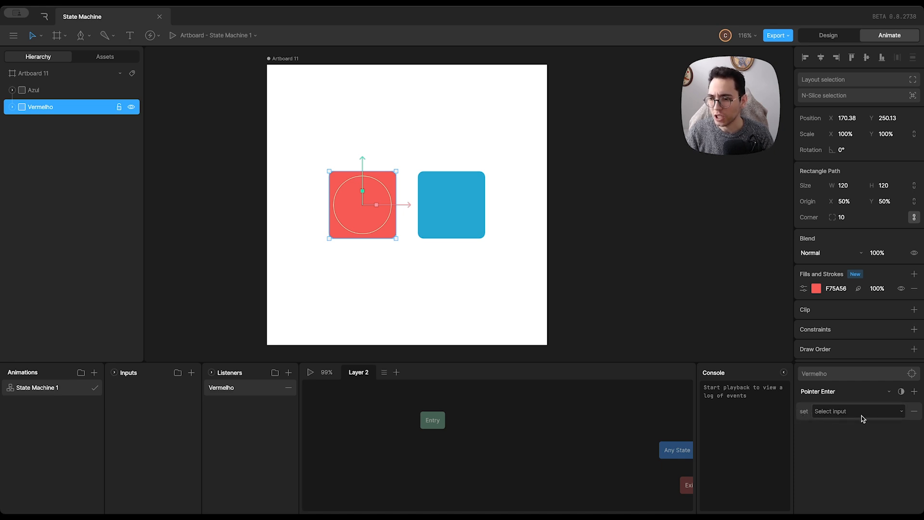
click(883, 415)
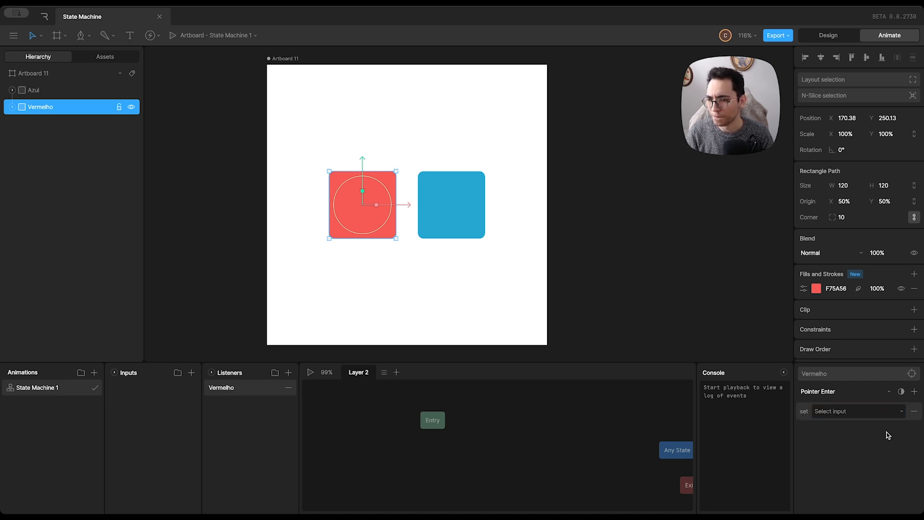
click(888, 429)
click(875, 413)
click(874, 429)
click(871, 412)
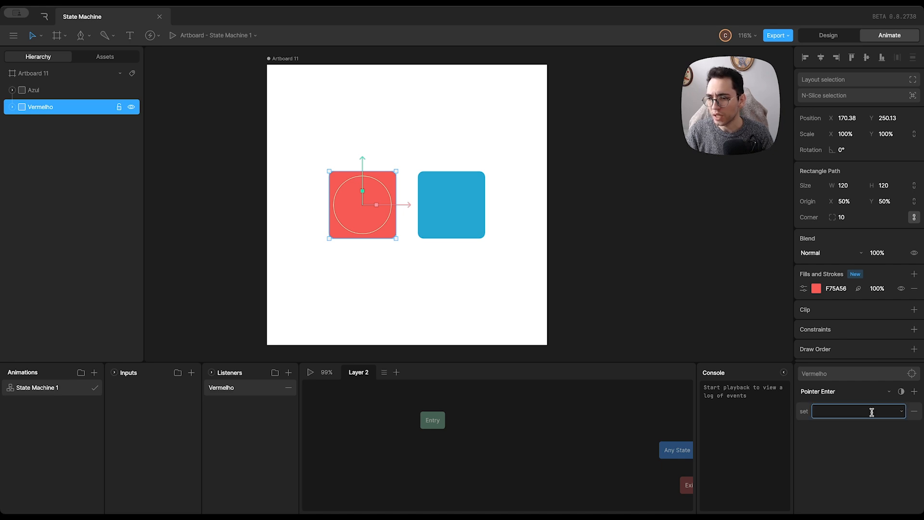
click(870, 429)
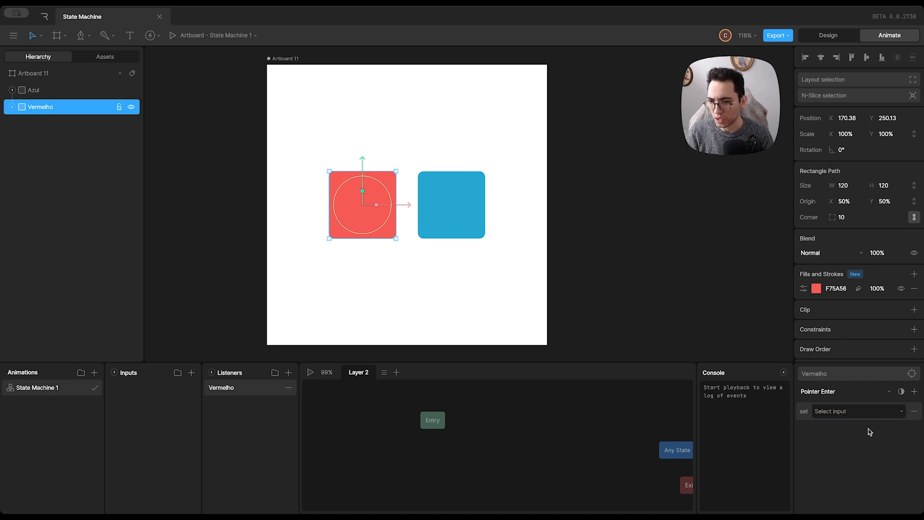
- Add a Boolean input to the state machine and leave it unchecked
click(193, 372)
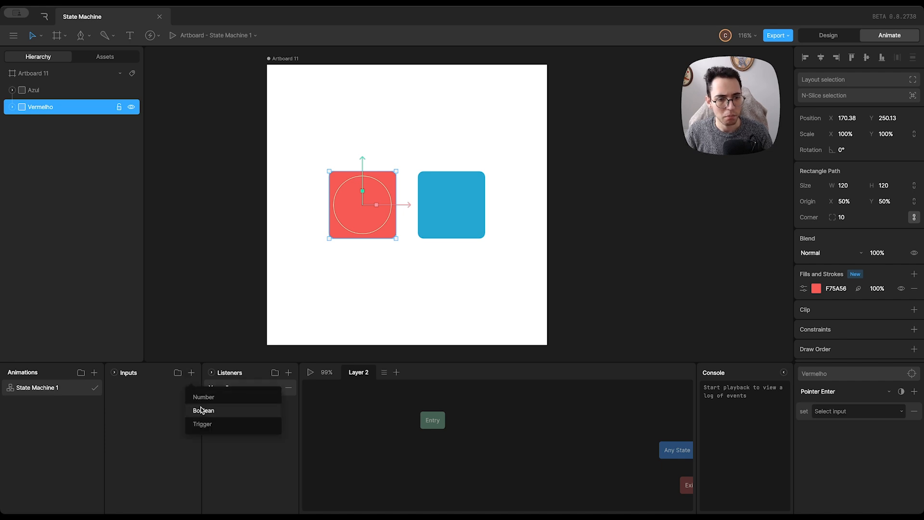
click(201, 408)
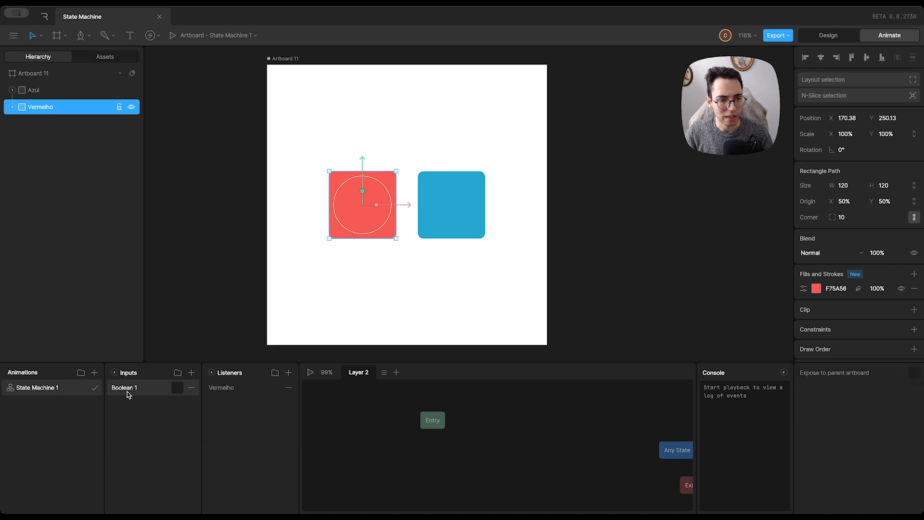
click(178, 389)
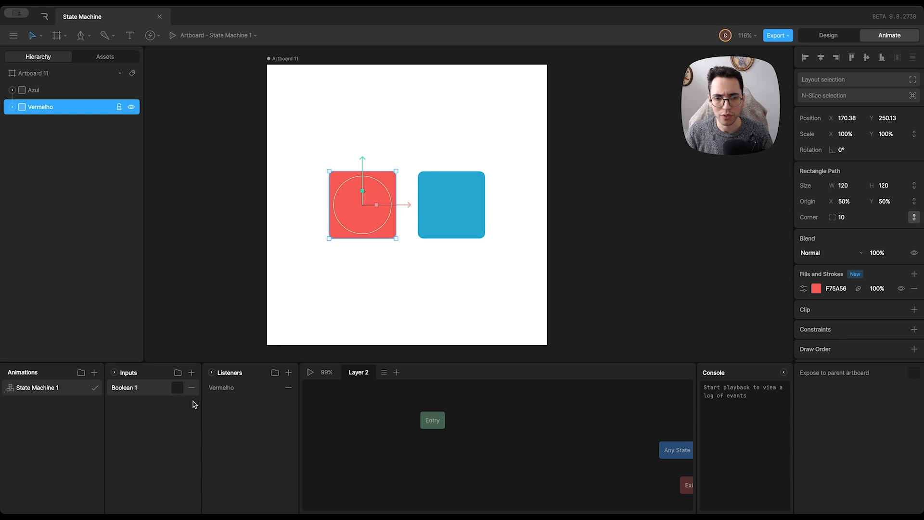
- Make the Vermelho listener set Boolean 1 to true when the pointer enters the red square
click(239, 391)
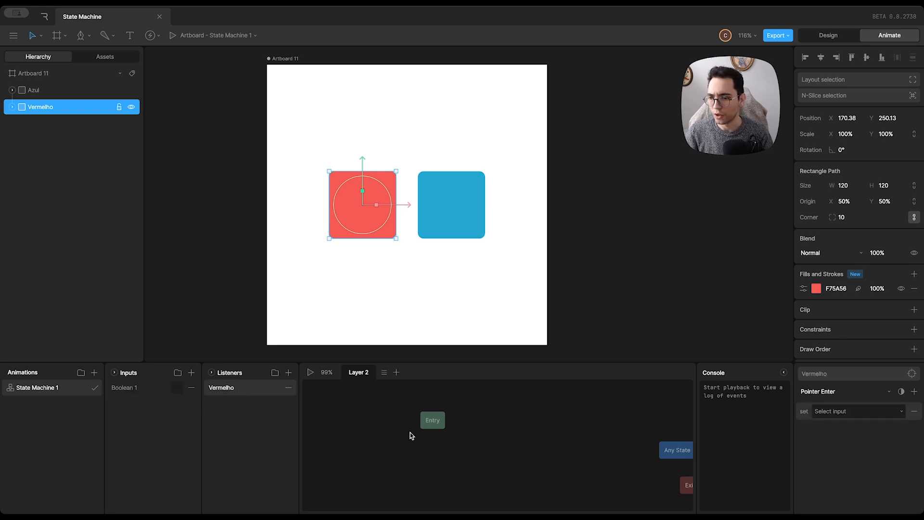
click(867, 415)
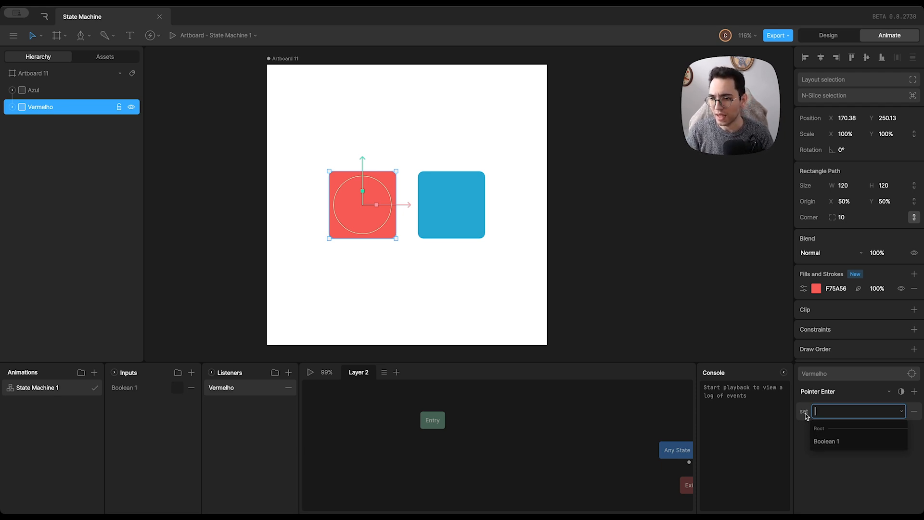
click(829, 442)
click(877, 411)
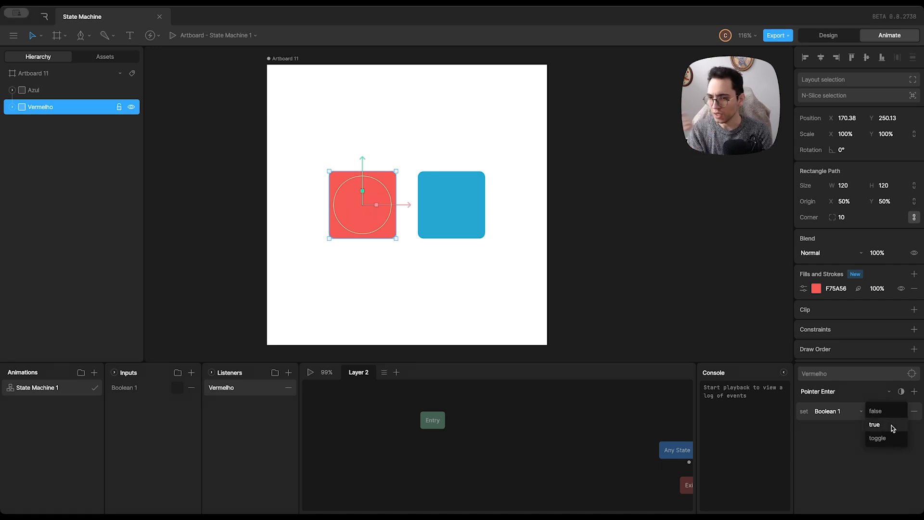
click(892, 426)
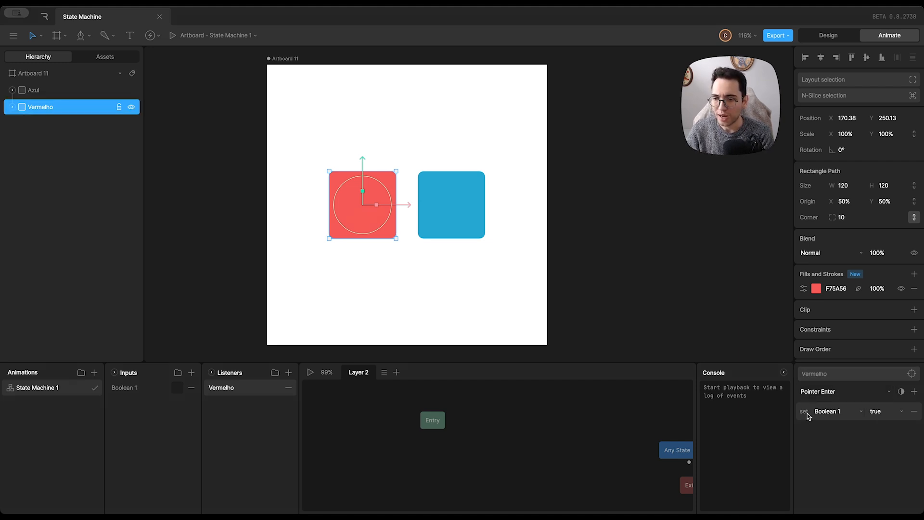
click(875, 422)
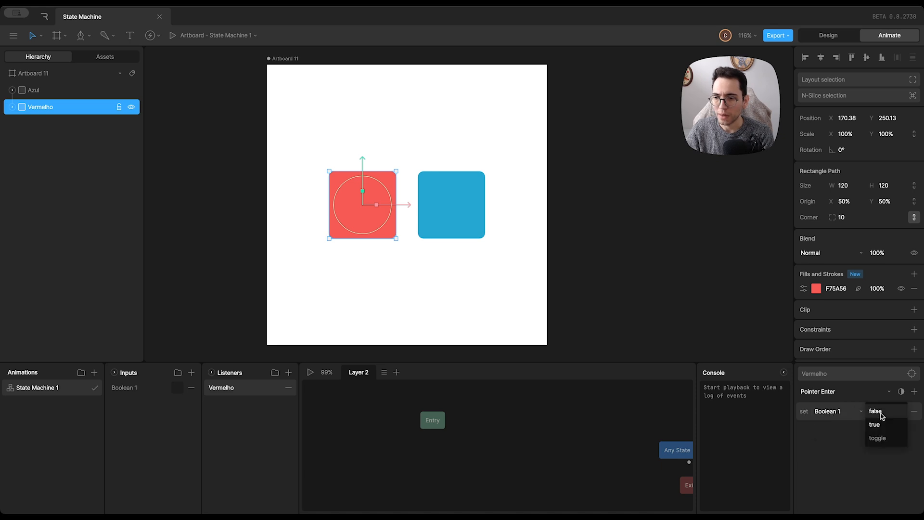
click(881, 410)
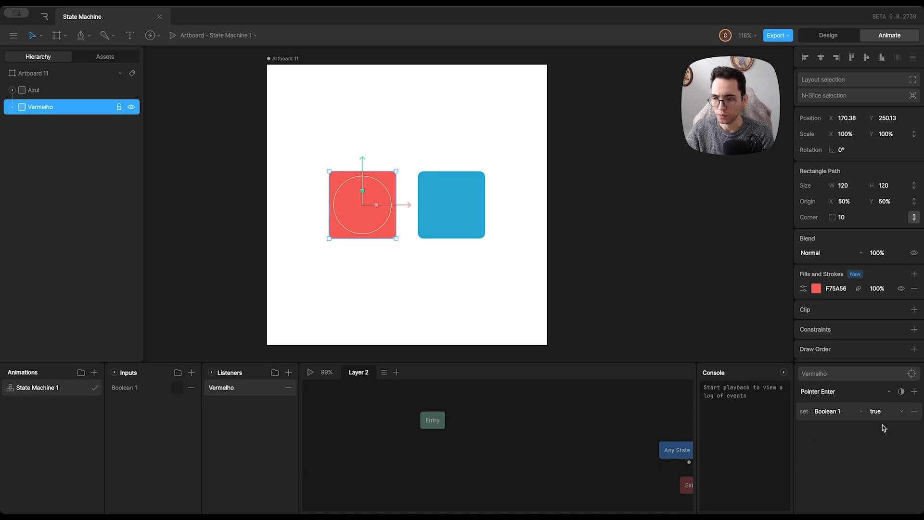
- Preview the state machine and test the listener by moving the pointer over the red square
click(475, 423)
click(310, 373)
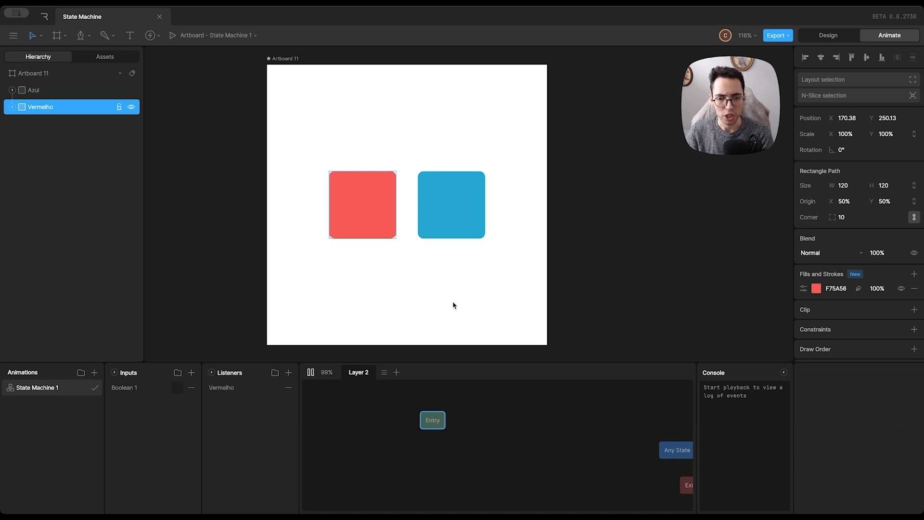
drag(484, 397, 379, 447)
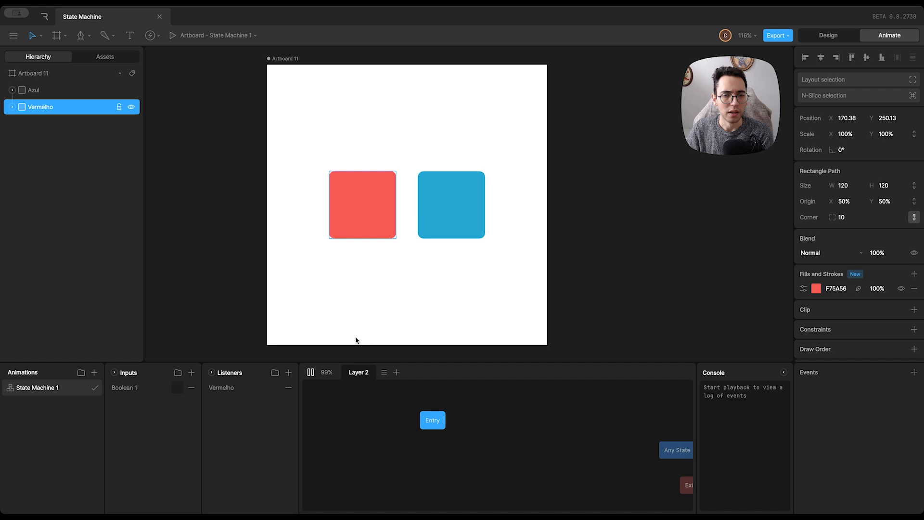
click(310, 373)
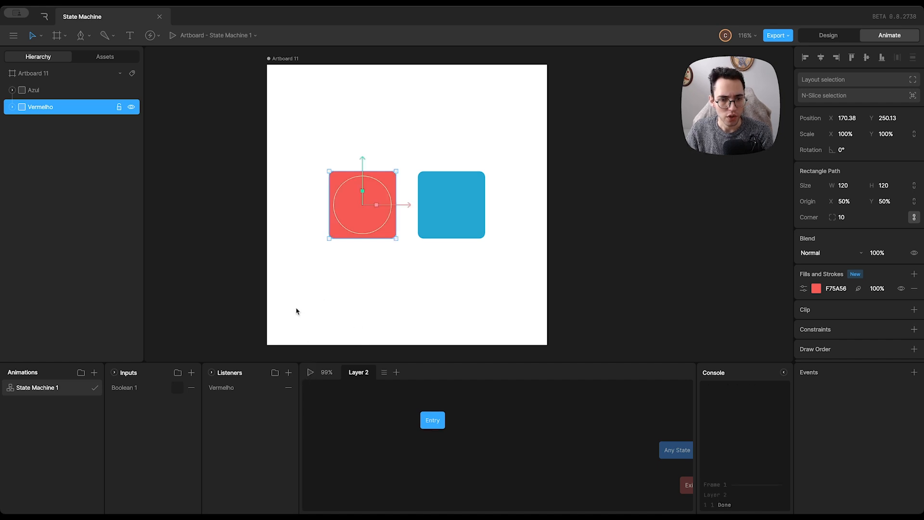
click(305, 375)
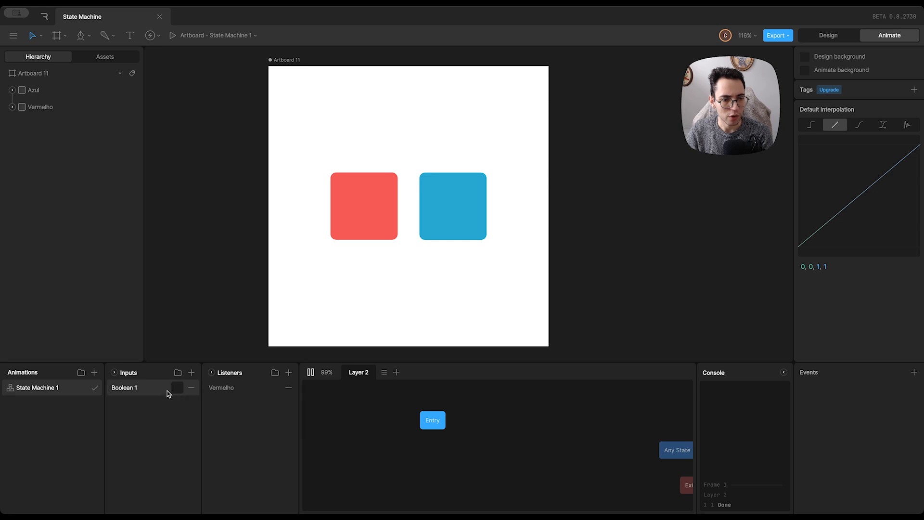
click(351, 228)
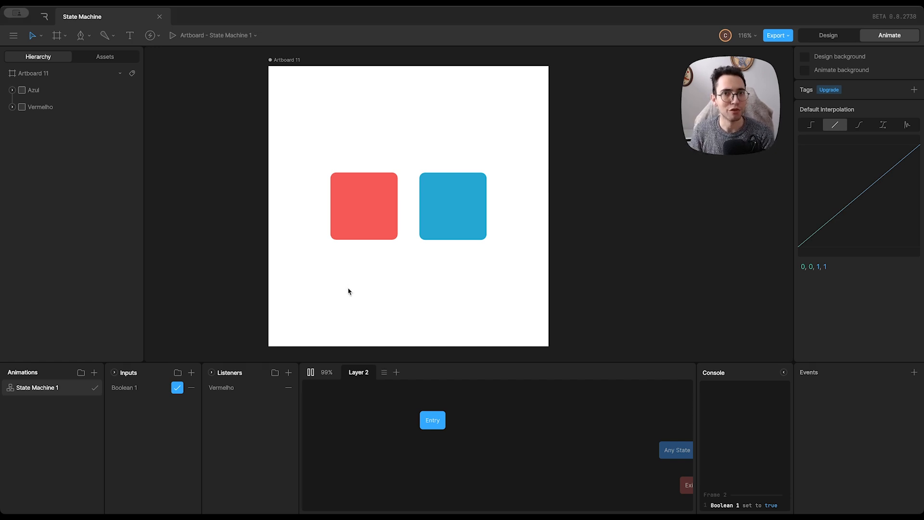
click(311, 373)
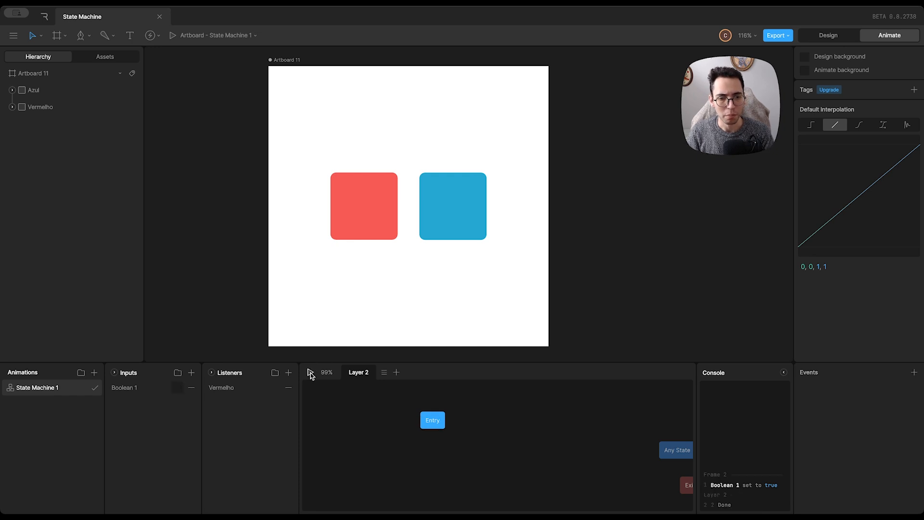
- Rename the Vermelho listener to "Vermelho Enter"
click(228, 389)
click(835, 411)
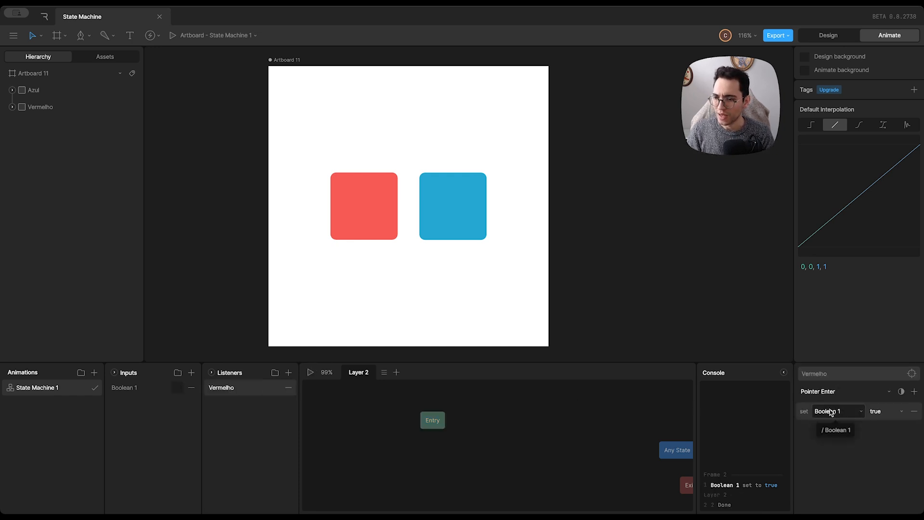
click(825, 424)
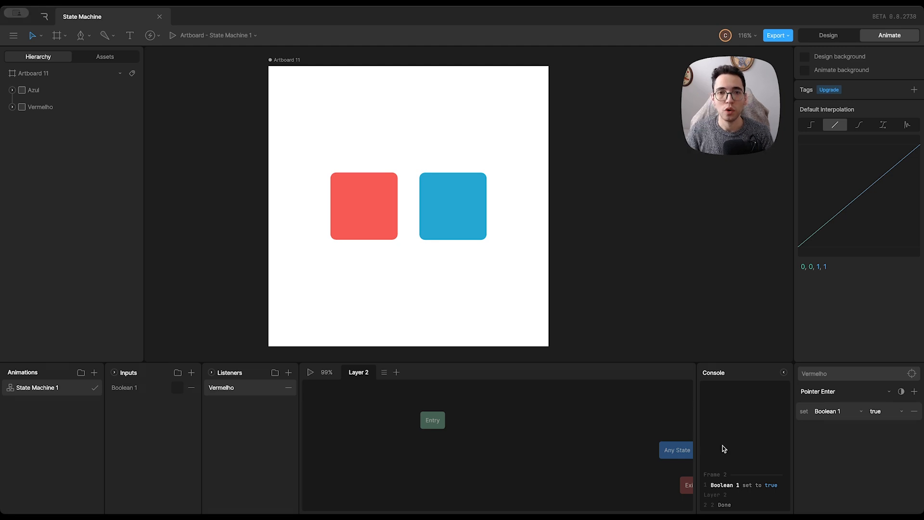
double_click(225, 390)
click(238, 388)
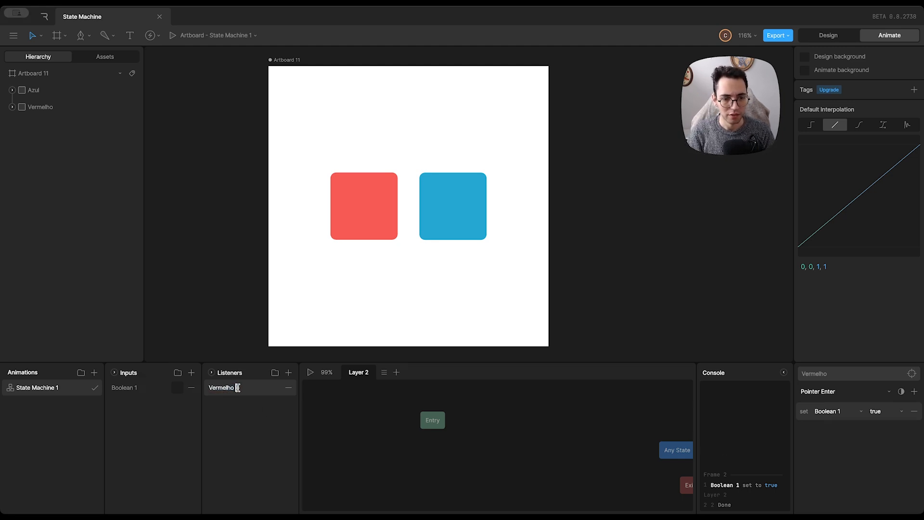
text(Enter)
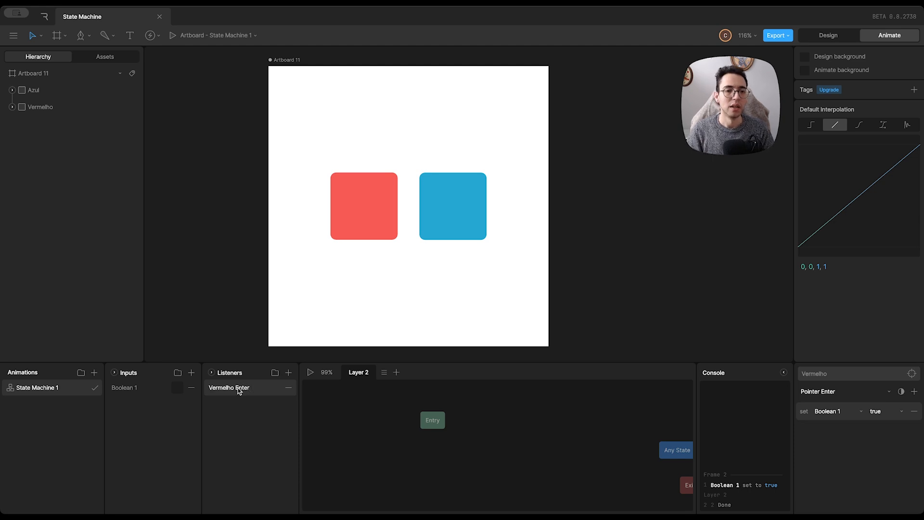
- Add another listener targeting the red square and name it "Vermelho Exit"
right_click(239, 391)
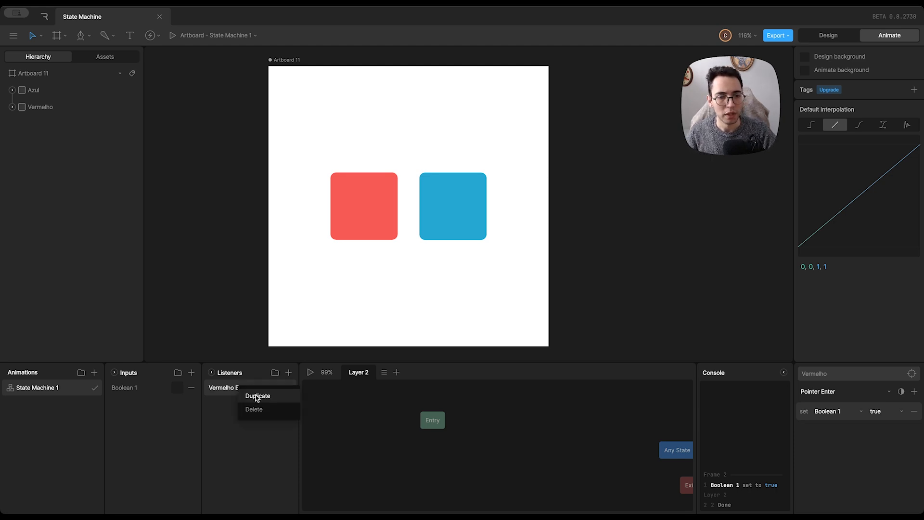
click(350, 409)
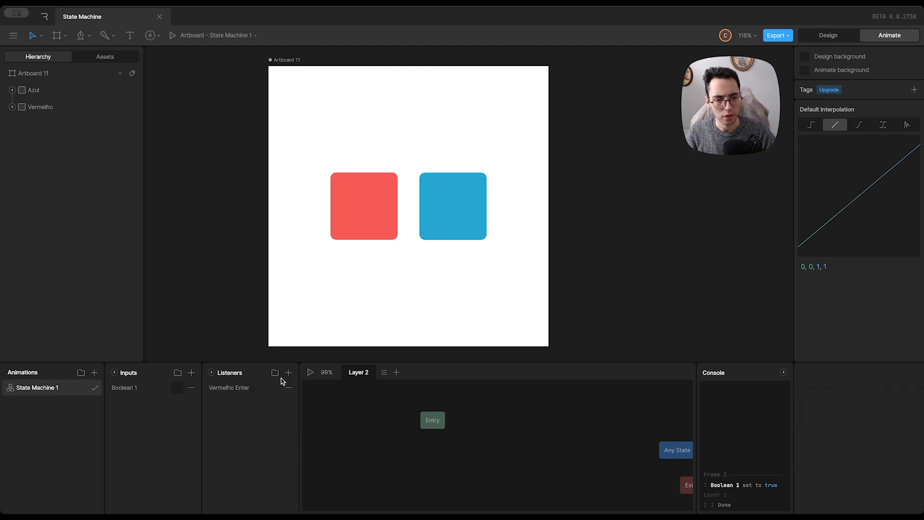
click(356, 227)
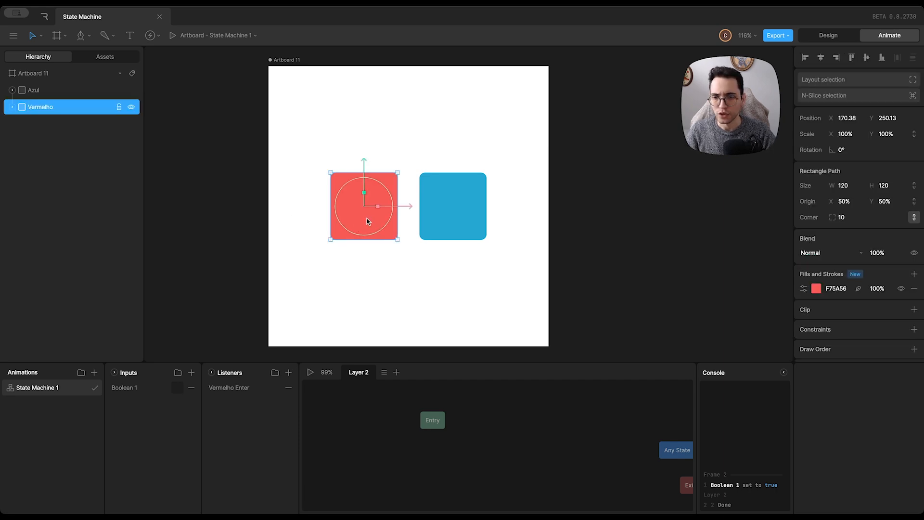
click(289, 373)
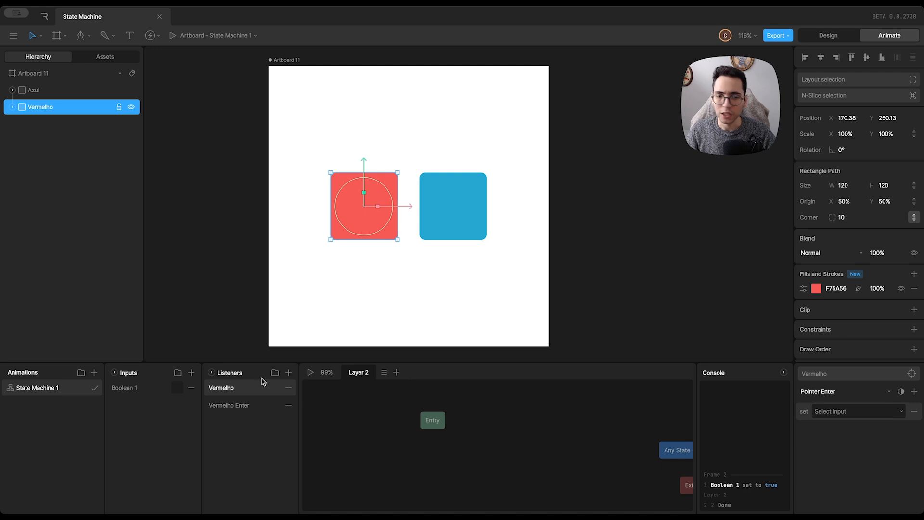
double_click(222, 387)
key(Right)
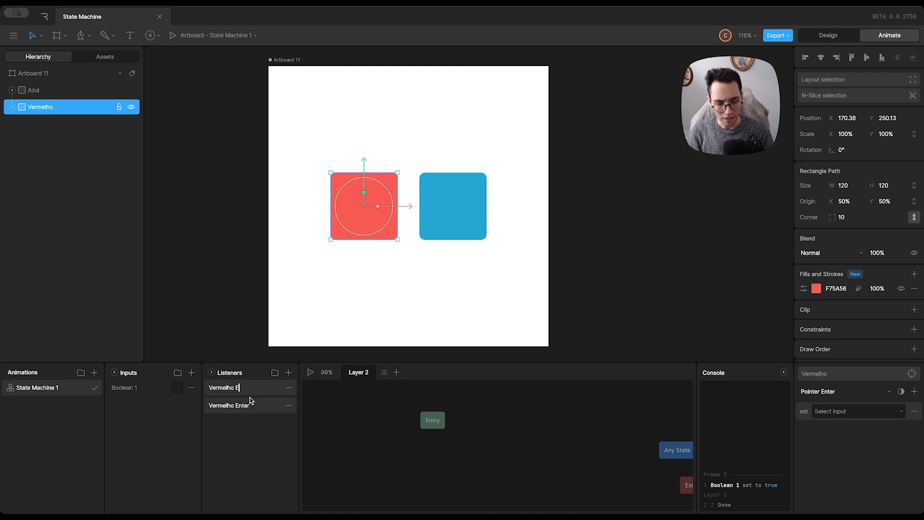
text(Exit)
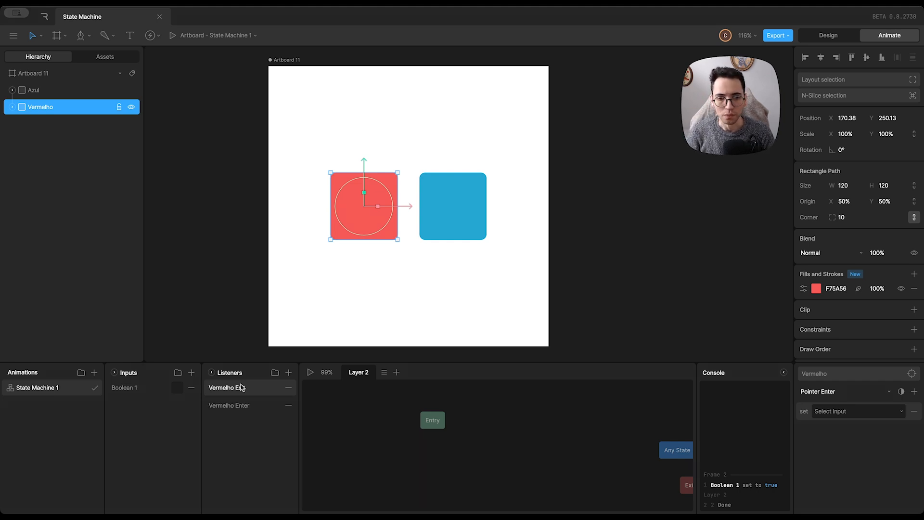
- Make the Vermelho Exit listener set Boolean 1 to false on Pointer Exit
click(830, 392)
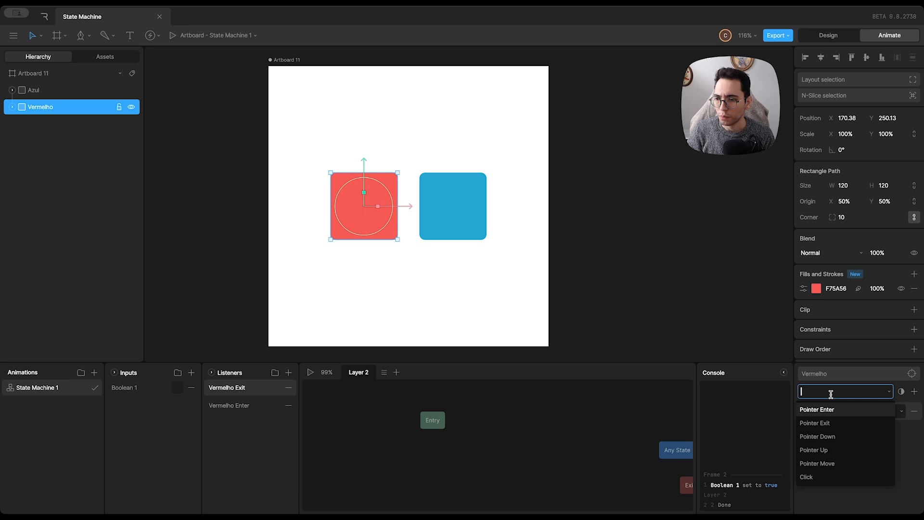
click(828, 422)
click(837, 412)
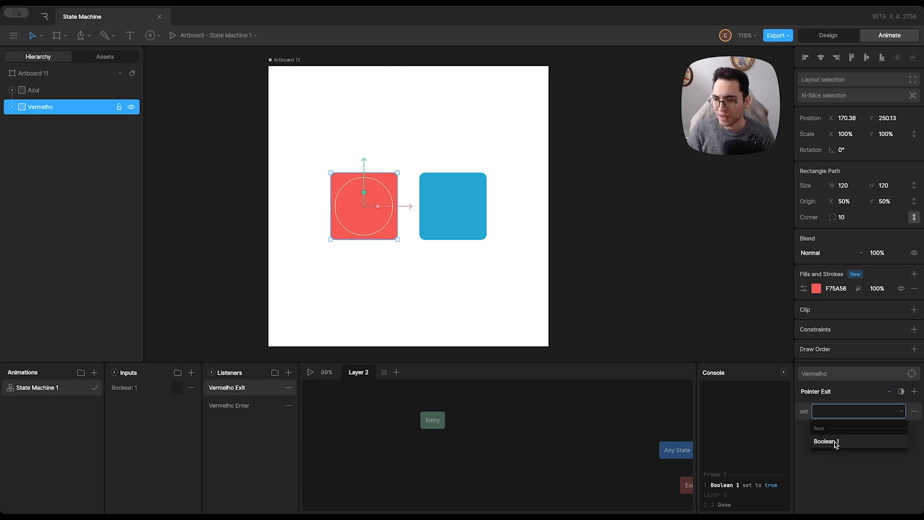
click(835, 440)
click(878, 414)
click(877, 412)
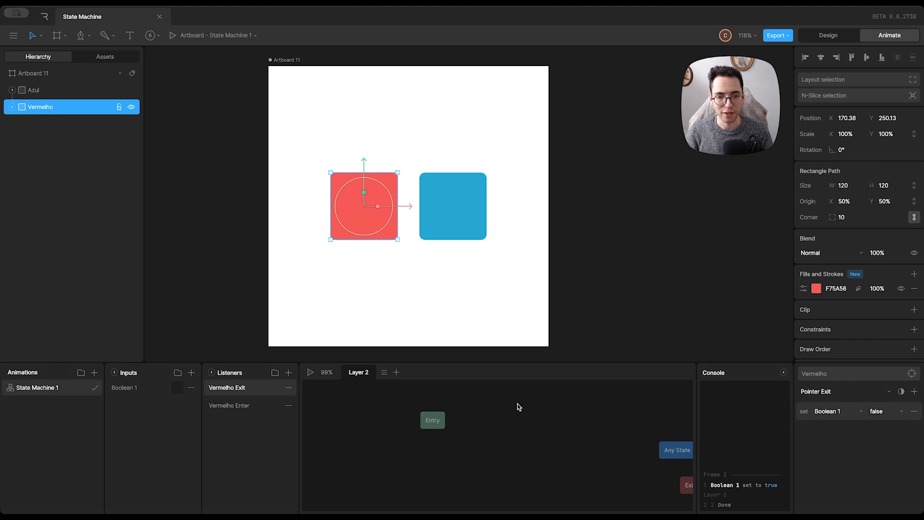
- Preview the state machine and test Boolean 1 by moving the pointer on and off the red square
click(310, 372)
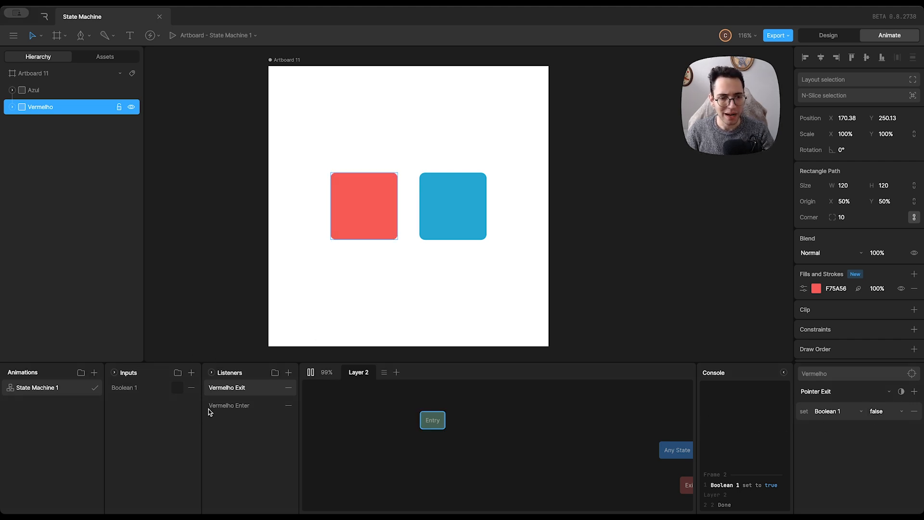
mouse_move(372, 230)
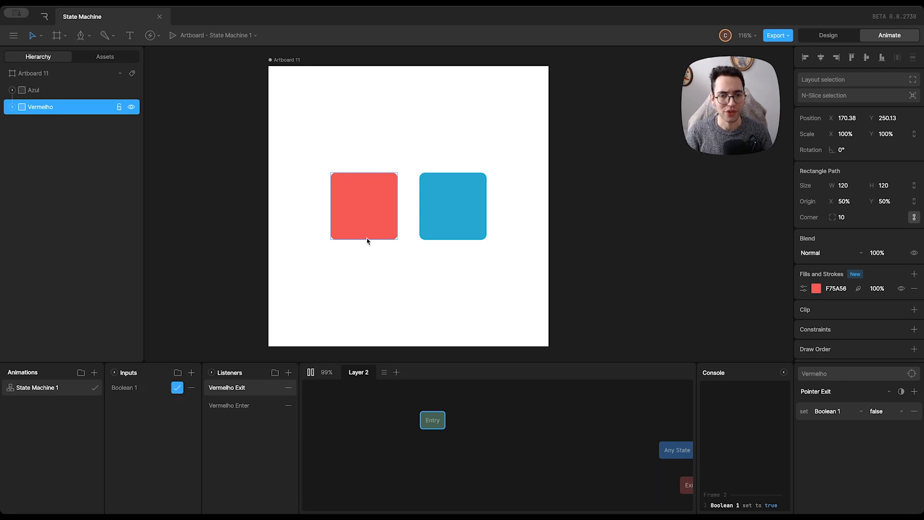
mouse_move(347, 280)
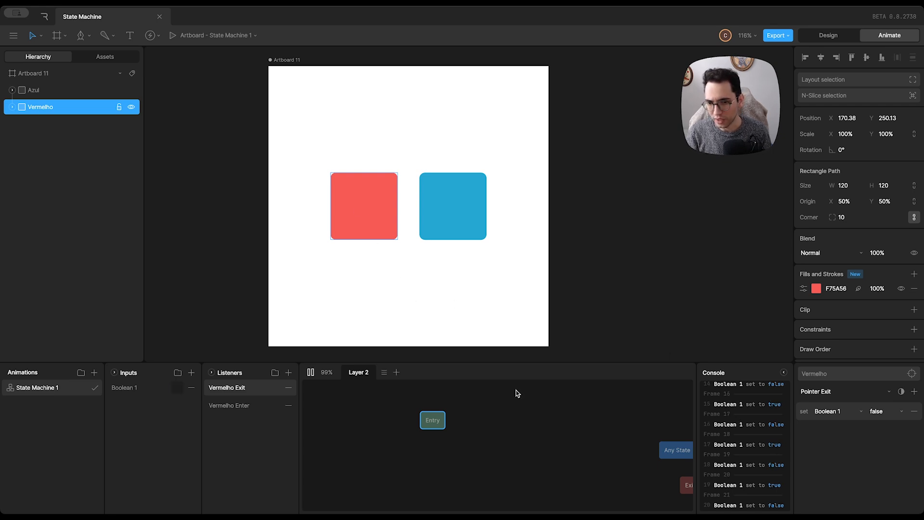
click(310, 372)
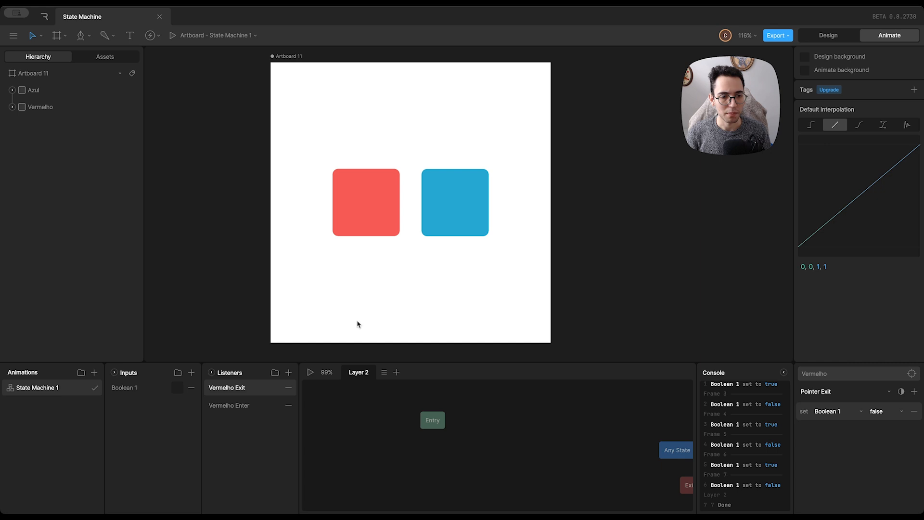
- Add a Number input to the state machine and give the Vermelho Enter listener a second Input Change action
click(195, 374)
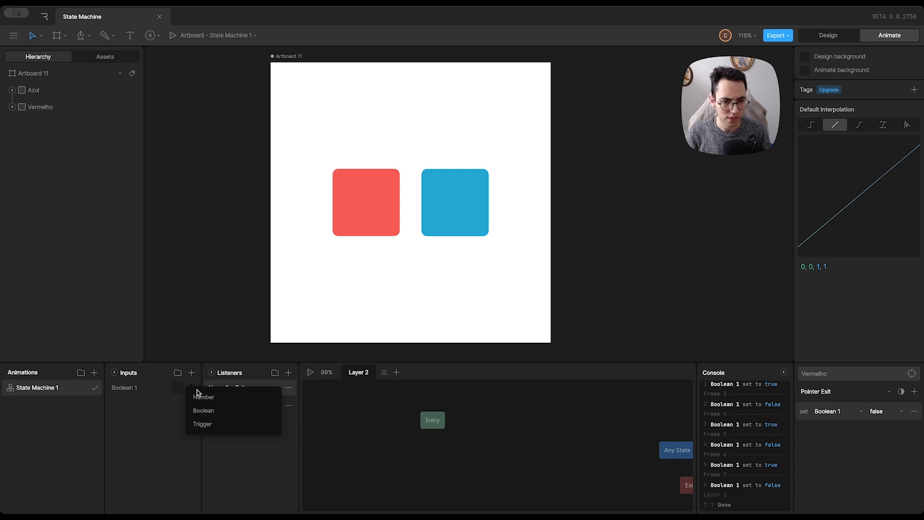
click(199, 405)
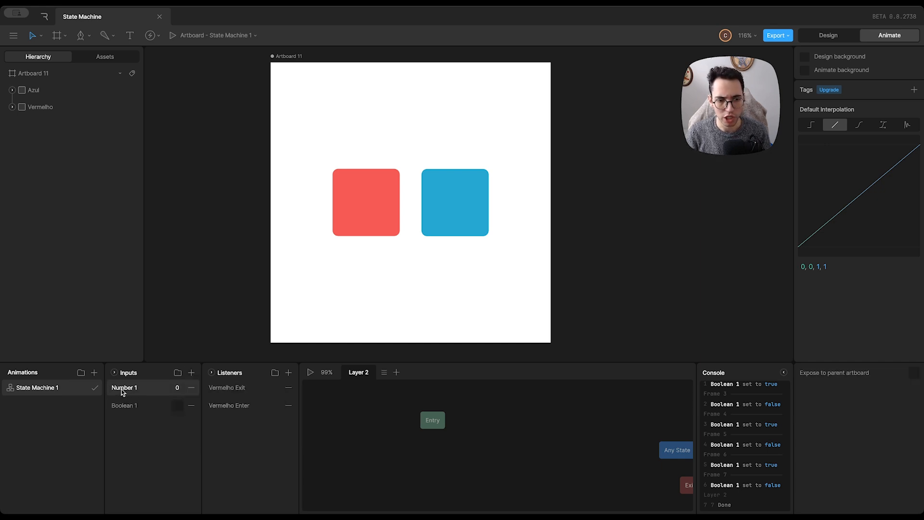
click(242, 408)
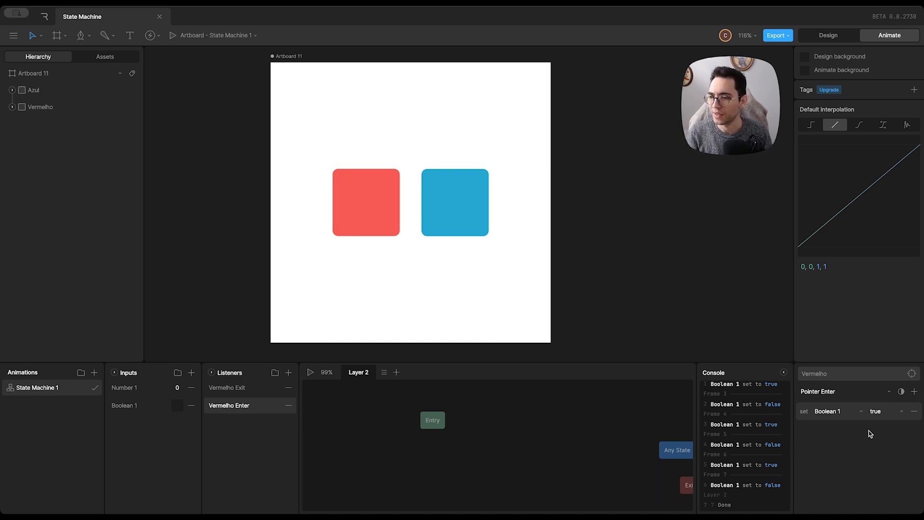
click(915, 393)
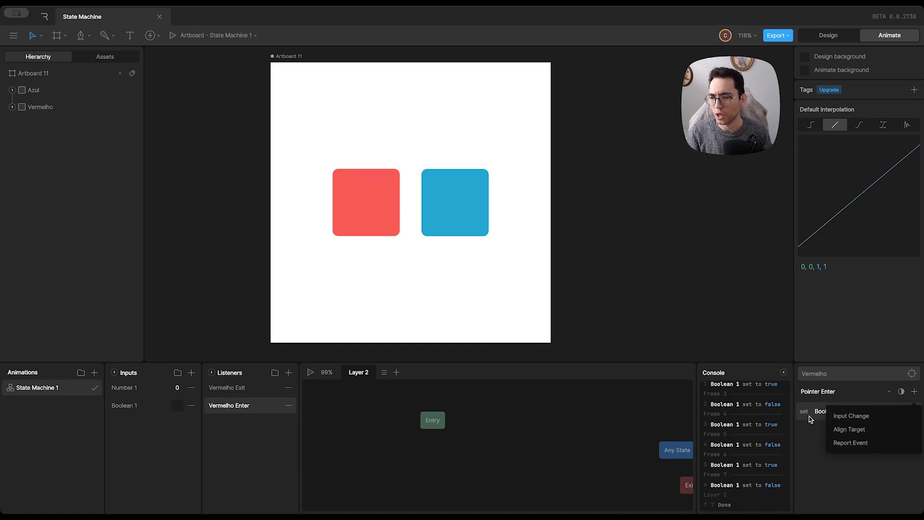
click(876, 417)
click(914, 391)
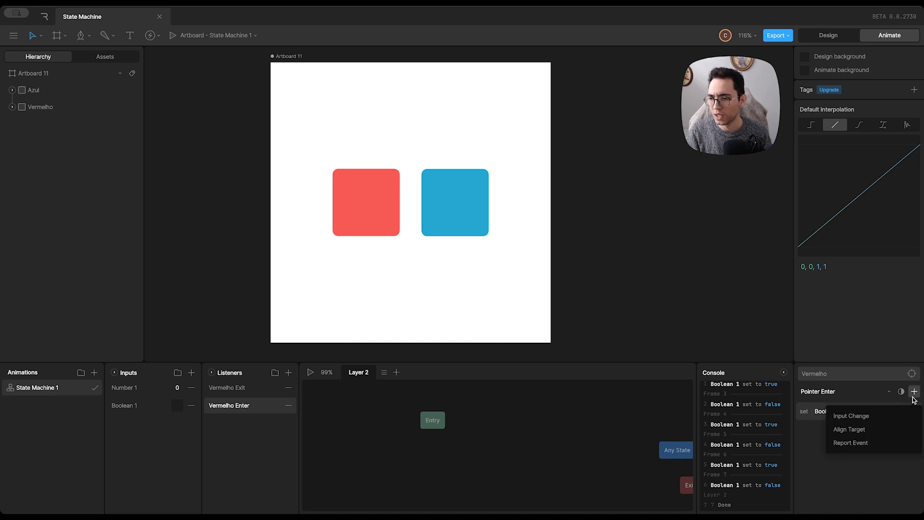
click(846, 414)
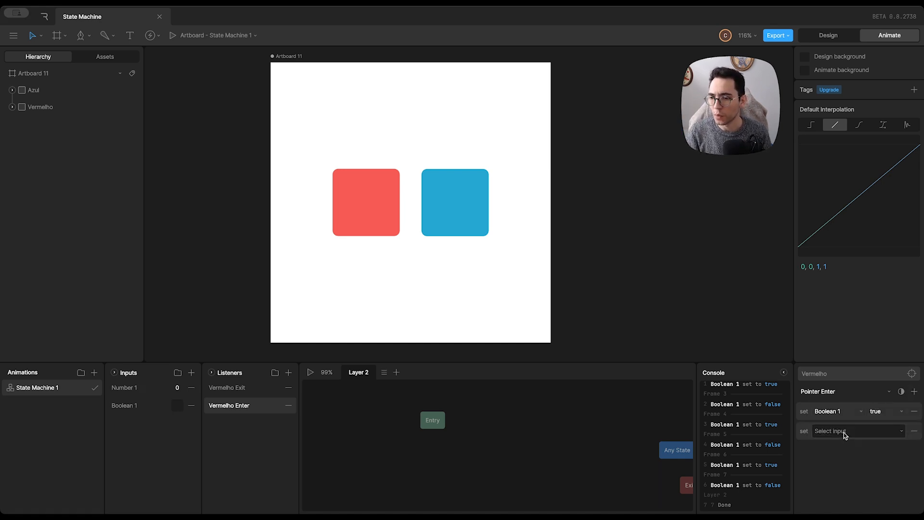
- Make the second action of the Vermelho Enter listener set Number 1 to 1
click(844, 431)
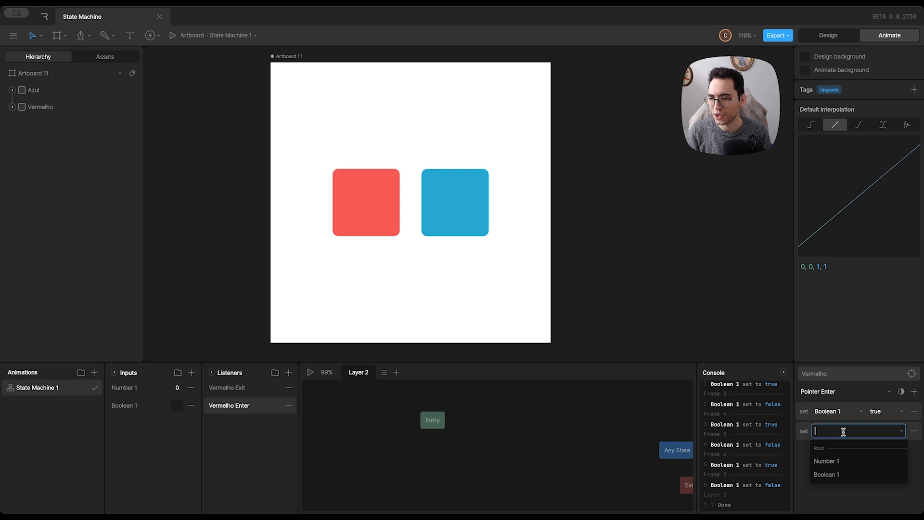
click(838, 462)
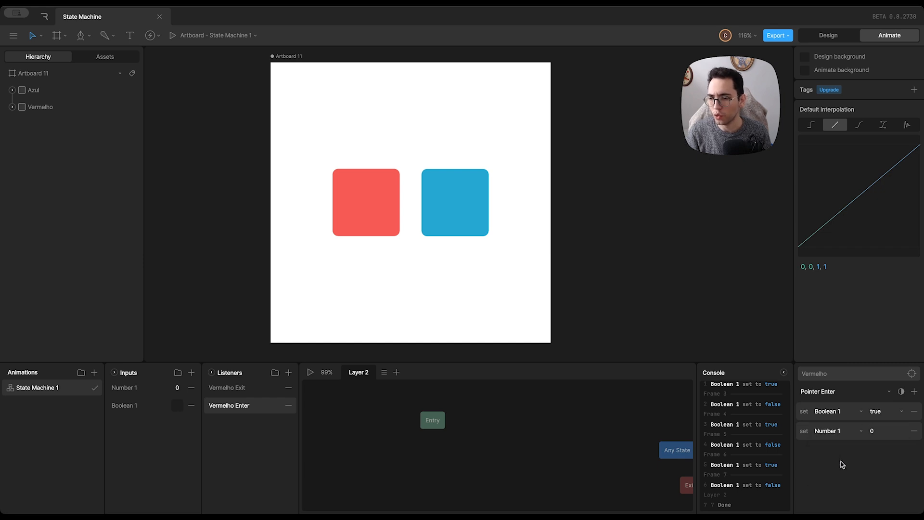
click(870, 443)
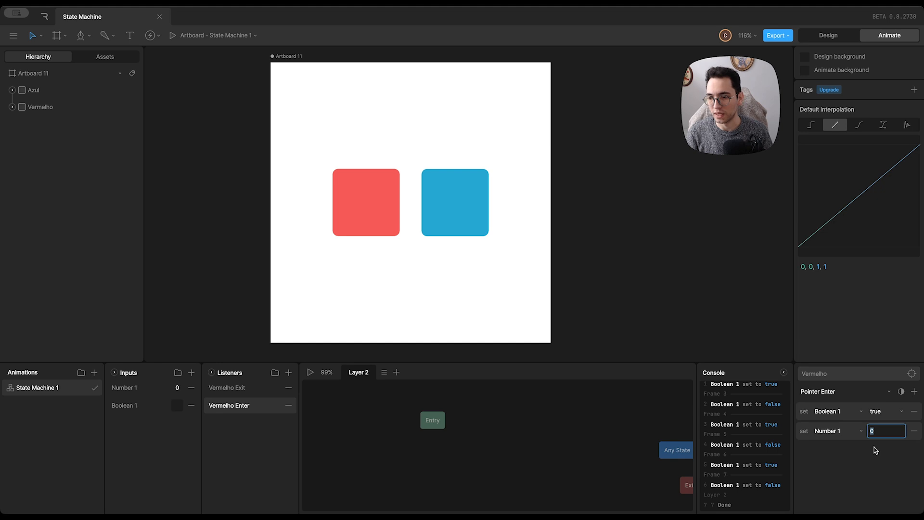
text(1)
key(Return)
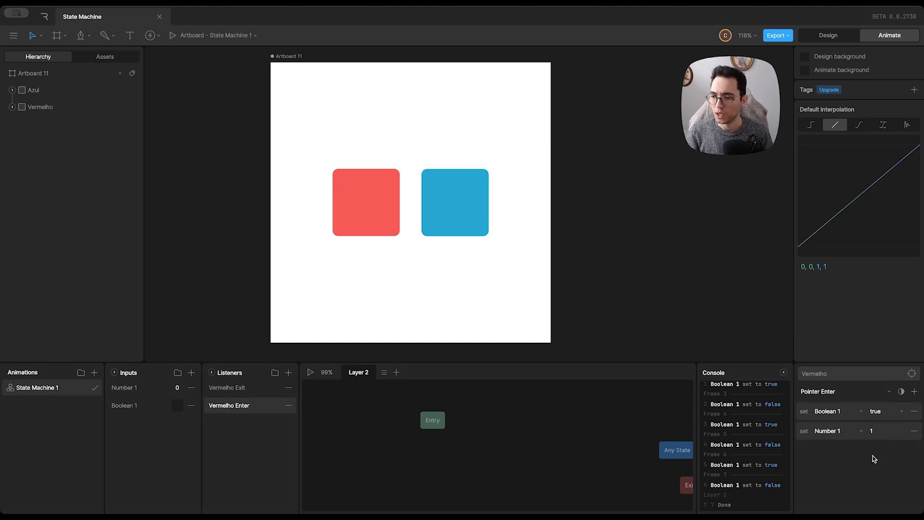
- Preview the state machine and test both Vermelho Enter actions by moving the pointer over the red square
click(310, 372)
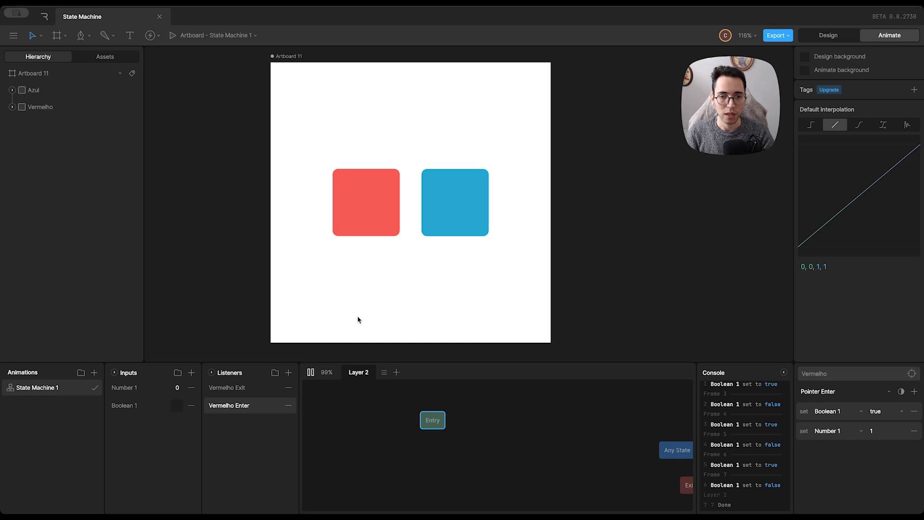
mouse_move(371, 214)
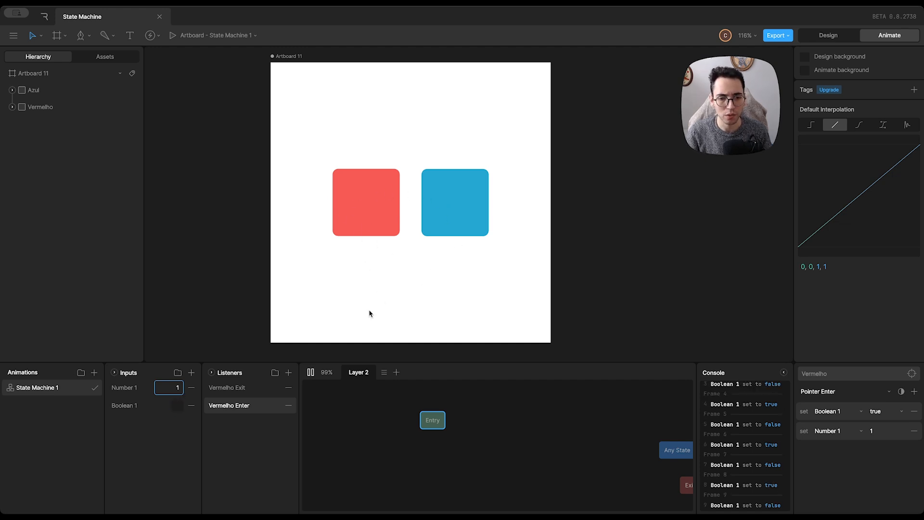
click(310, 372)
- Add a listener targeting the blue square and name it "Azul Enter"
click(446, 221)
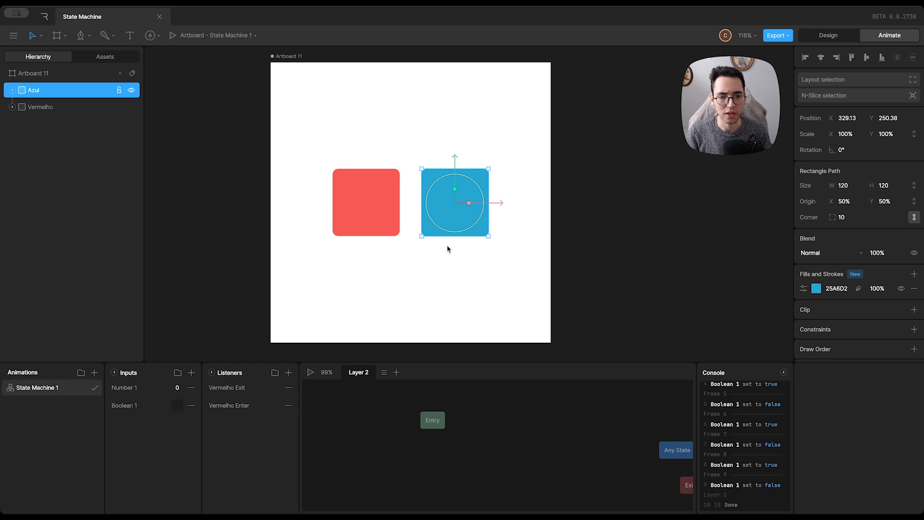
click(288, 372)
double_click(215, 388)
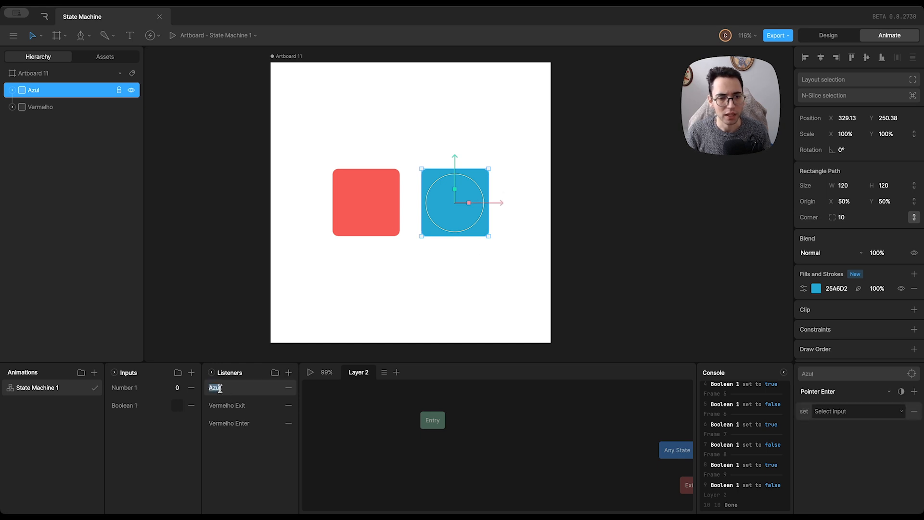
key(Right)
text(E)
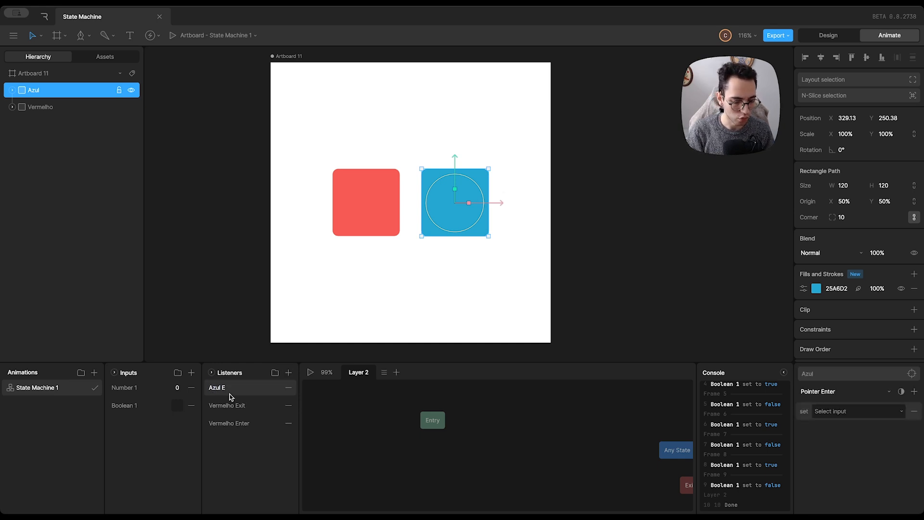
text(nter)
key(Return)
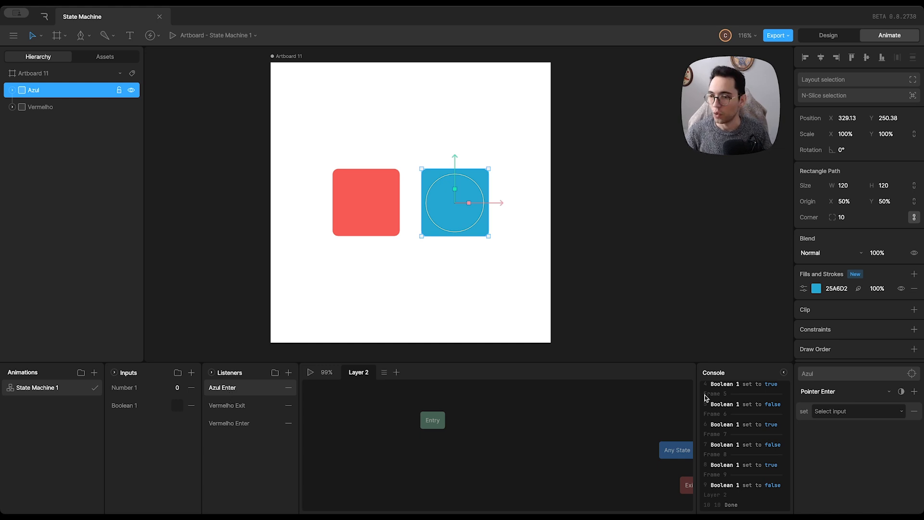
- Make the Azul Enter listener set Number 1 to 2 when the pointer enters the blue square
click(827, 411)
click(829, 441)
click(872, 412)
text(2)
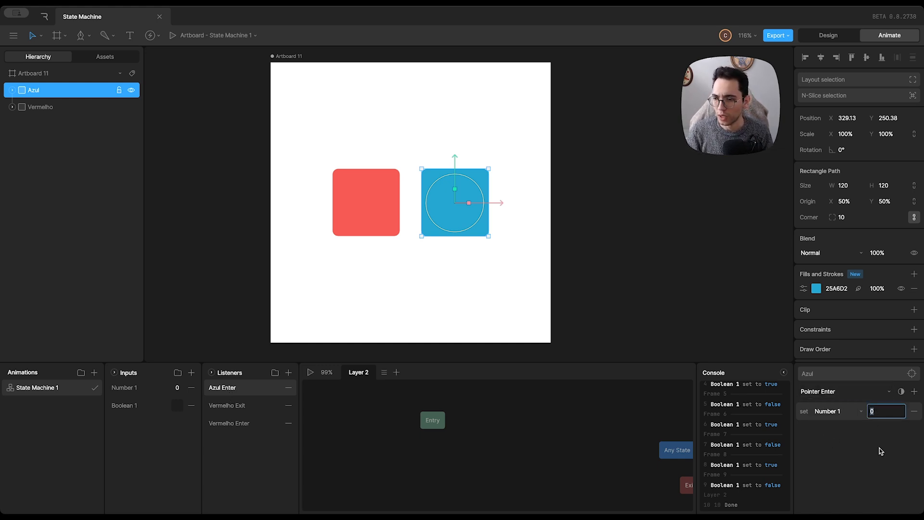
key(Return)
- Preview the state machine and test how the inputs react to the pointer over the squares
click(311, 373)
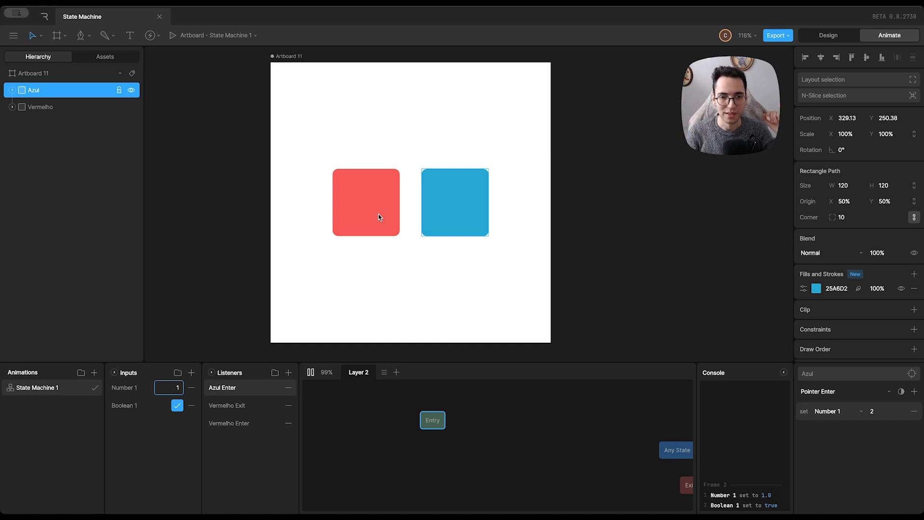
mouse_move(381, 281)
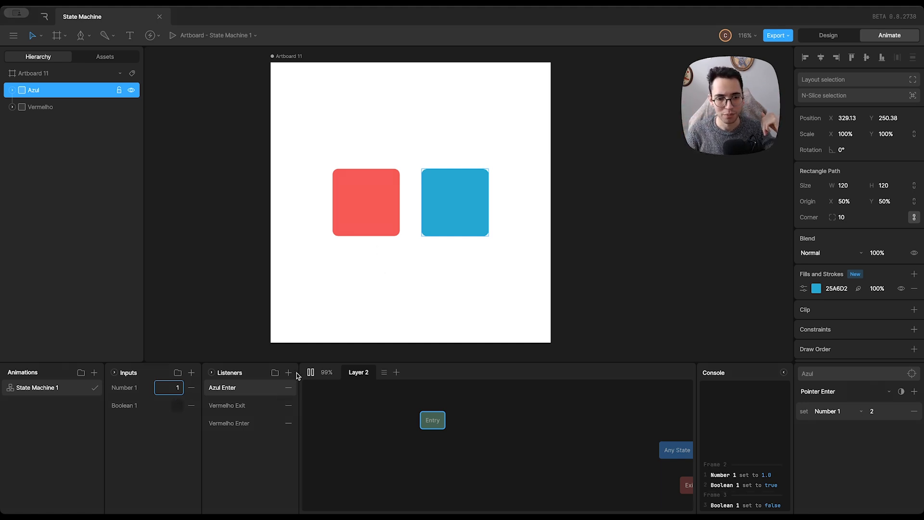
- Review the pointer events and input actions of the Vermelho Enter and Vermelho Exit listeners
click(243, 427)
click(232, 406)
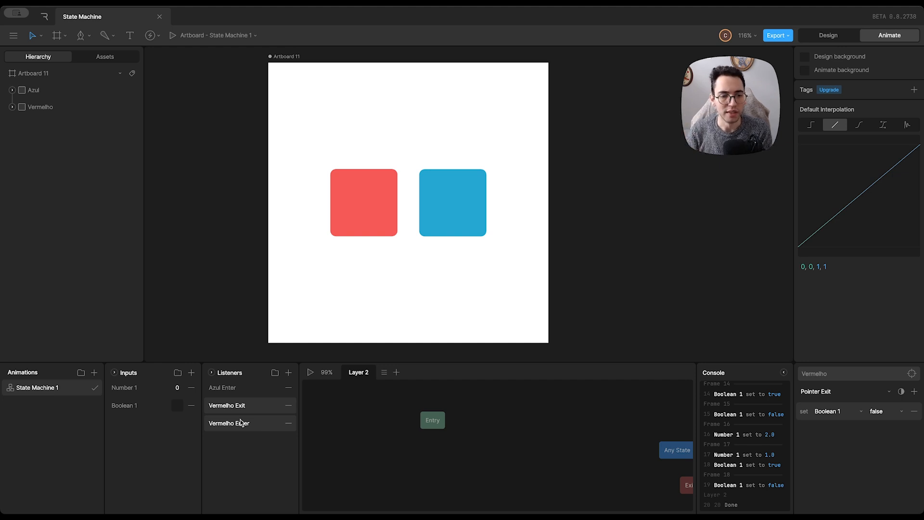
click(249, 428)
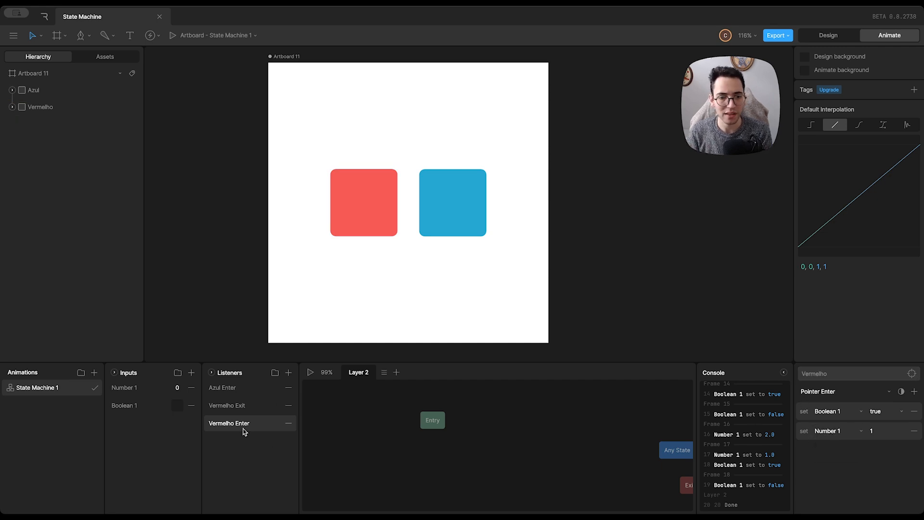
click(236, 406)
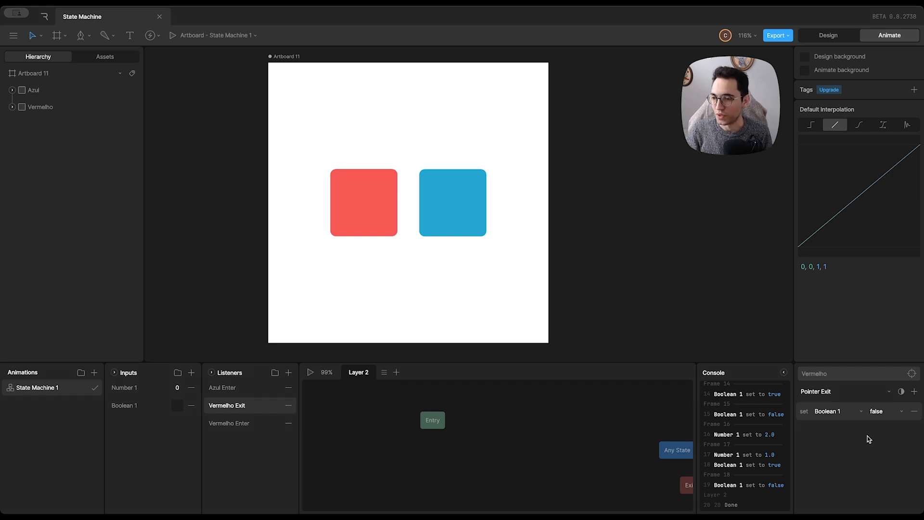
- Try adding Align Target and Report Event actions to the Vermelho Exit listener, and remove them again
click(914, 391)
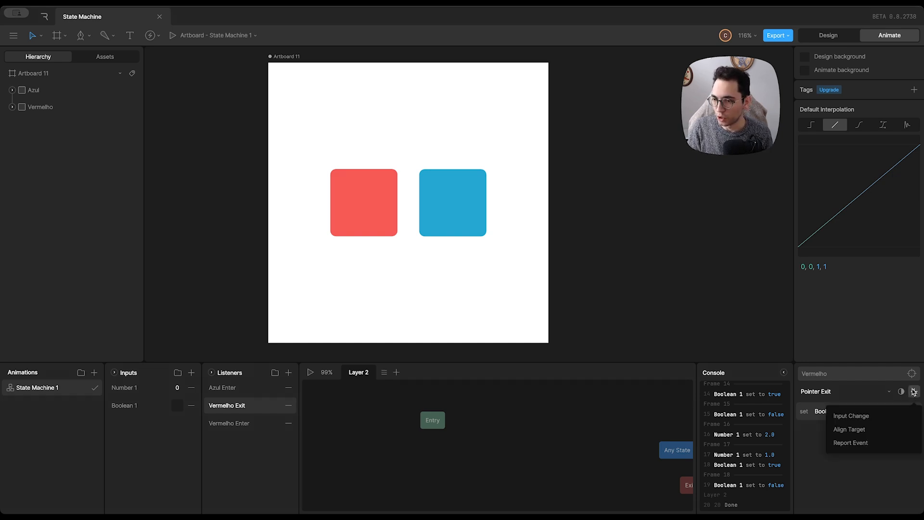
click(853, 430)
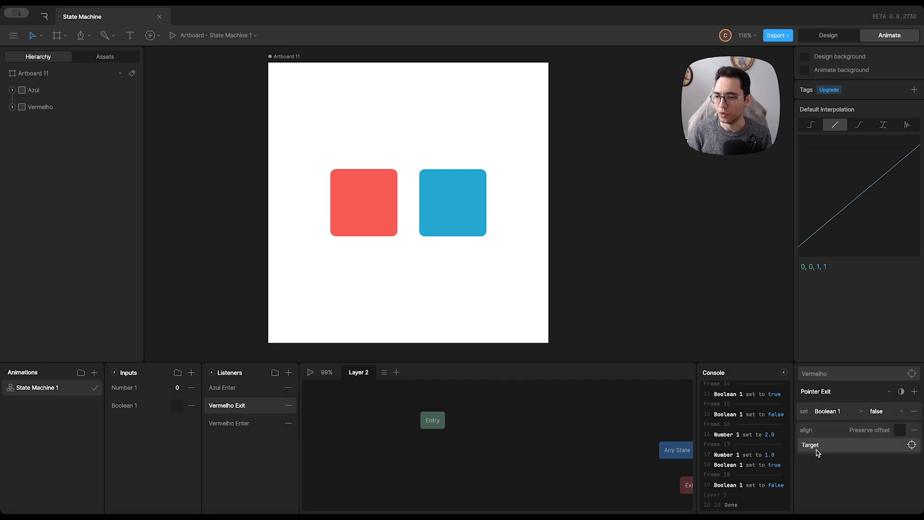
click(914, 391)
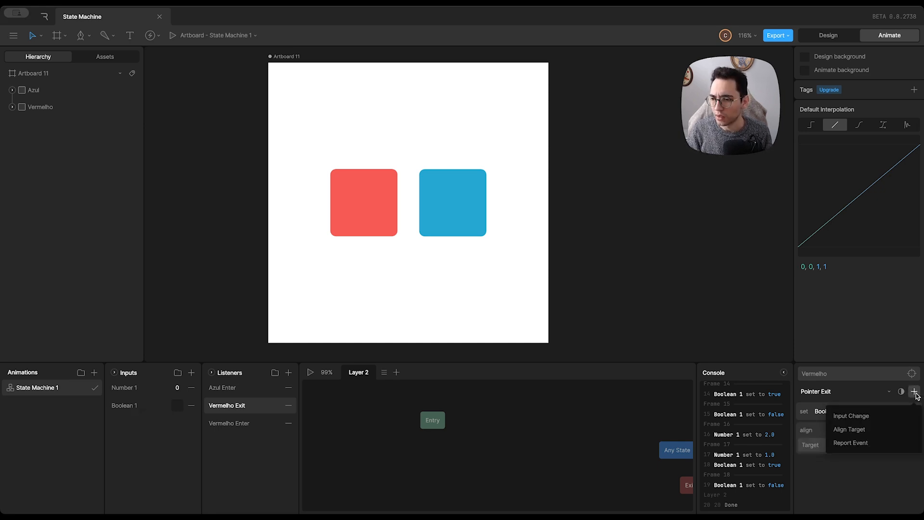
click(851, 443)
click(839, 464)
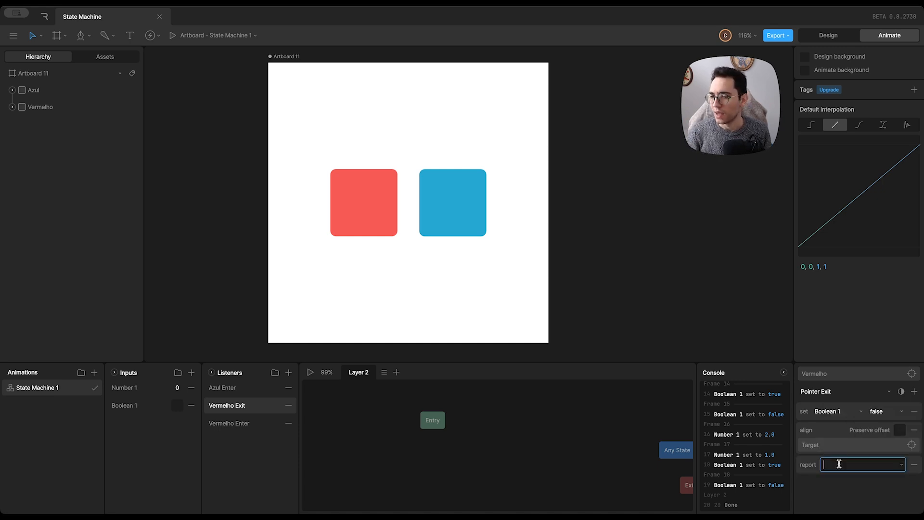
click(914, 464)
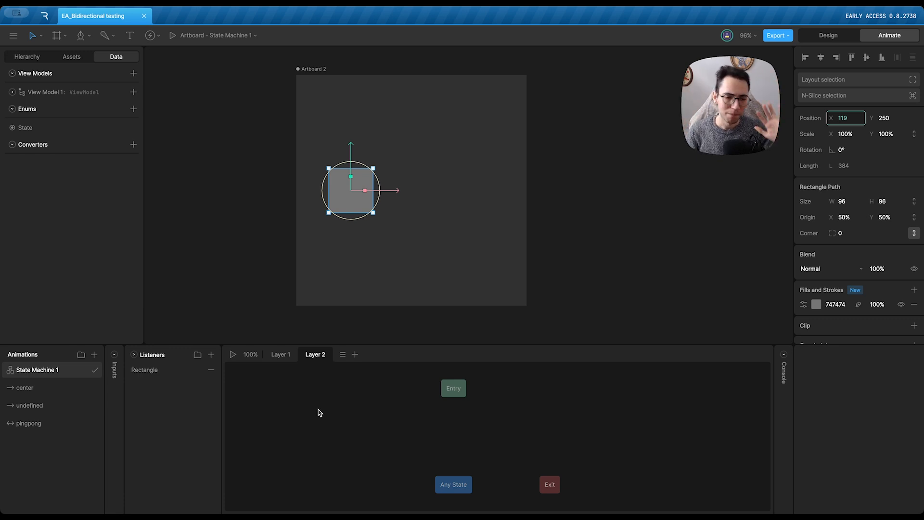
- In the EA_Bidirectional testing file, select the Rectangle listener, show the hierarchy and enlarge the listener's action area
click(155, 375)
click(32, 56)
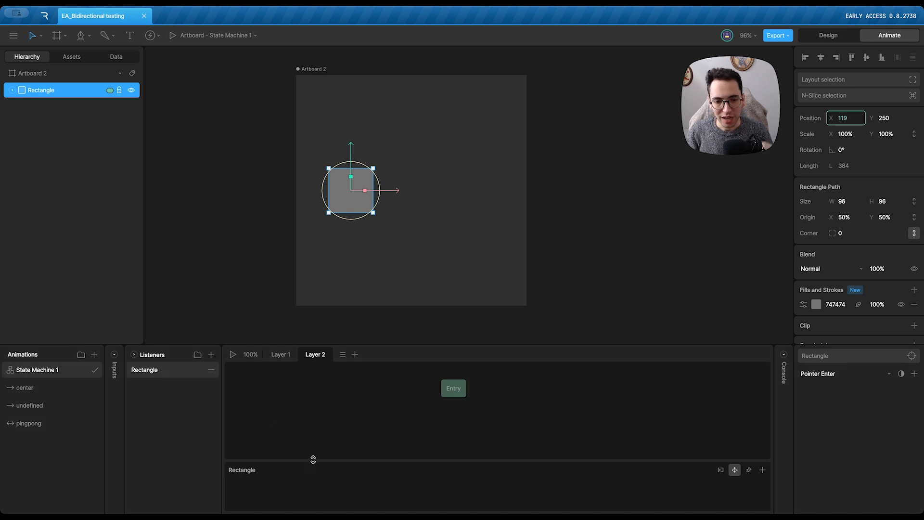
drag(311, 459, 322, 436)
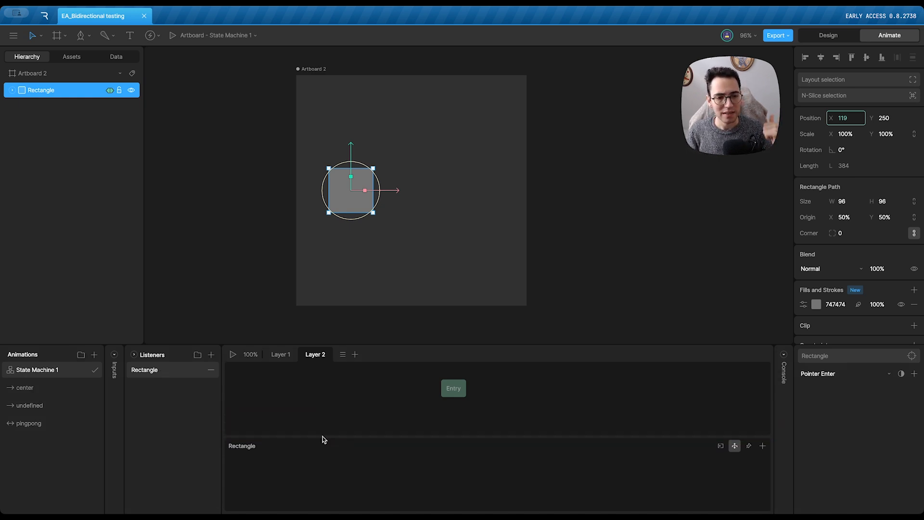
- Try a View Model Change action that sets Pos X on the Rectangle listener, and delete it
click(914, 374)
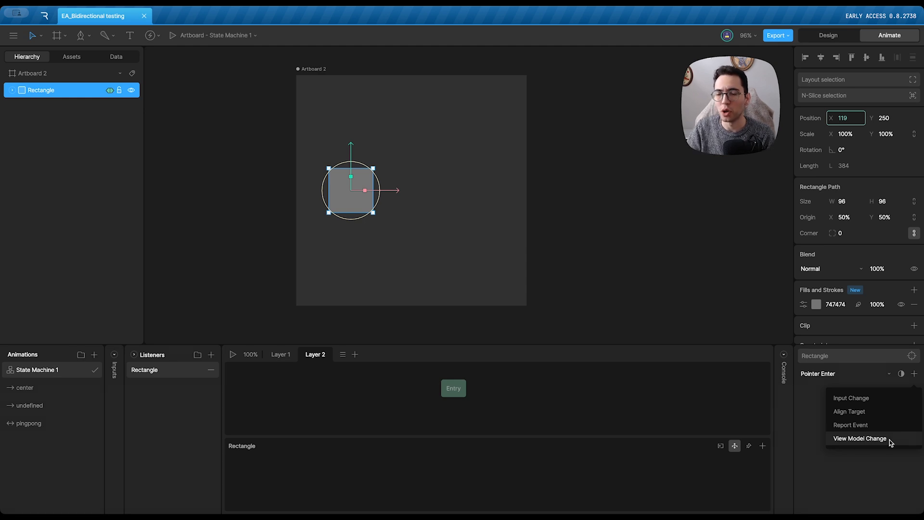
click(859, 438)
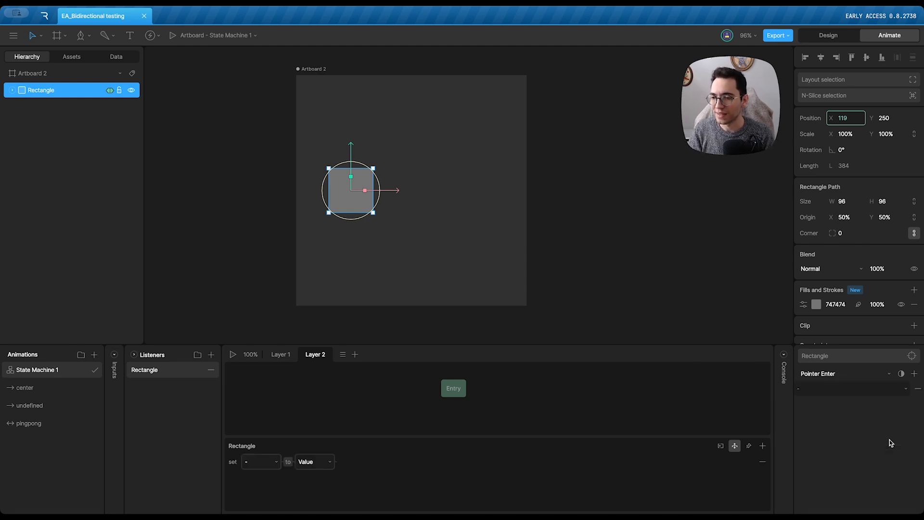
click(848, 389)
click(849, 400)
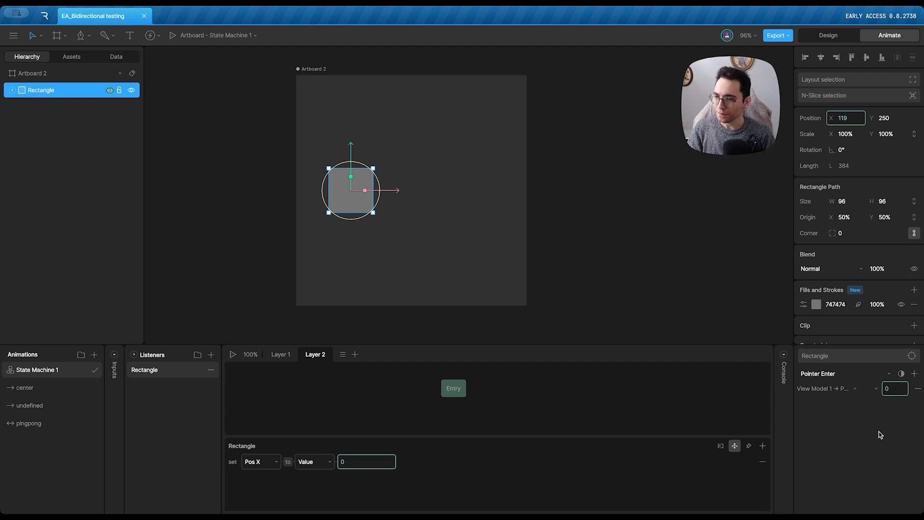
click(916, 389)
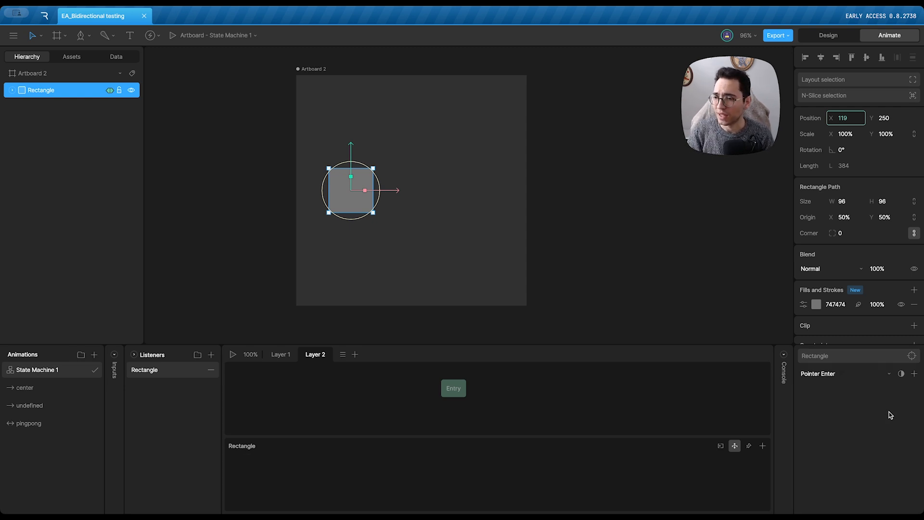
- Add an Input Change action and an Align Target action to the Rectangle listener
click(914, 373)
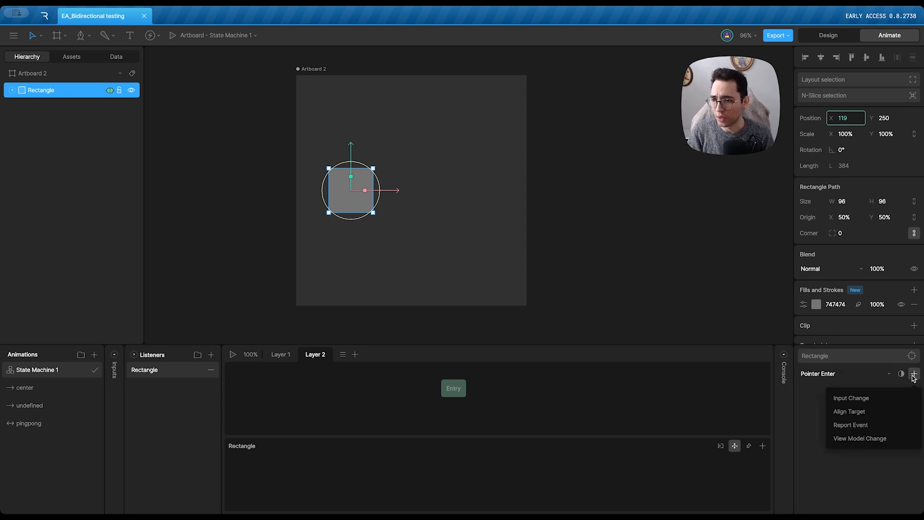
click(852, 399)
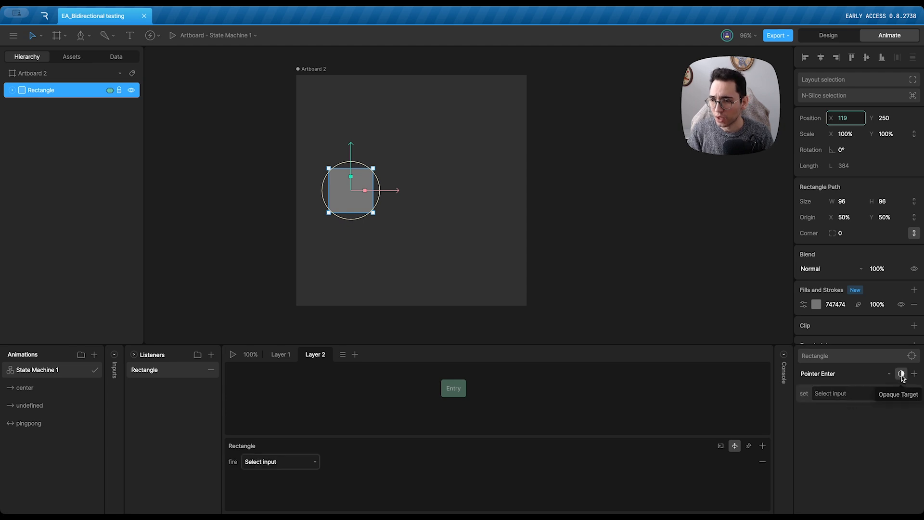
click(914, 373)
click(852, 412)
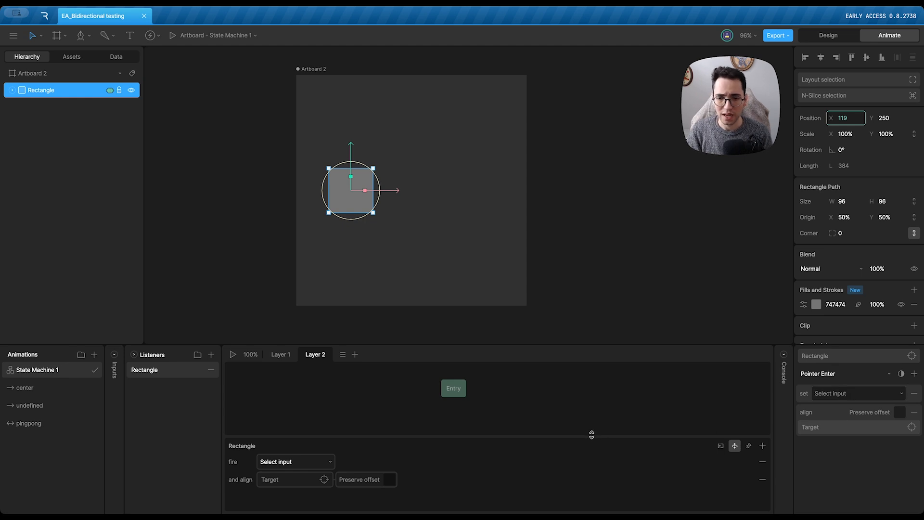
- Set the grey rectangle as the target of the listener's align action and adjust the height of the action area
drag(591, 435, 591, 427)
drag(288, 427, 289, 425)
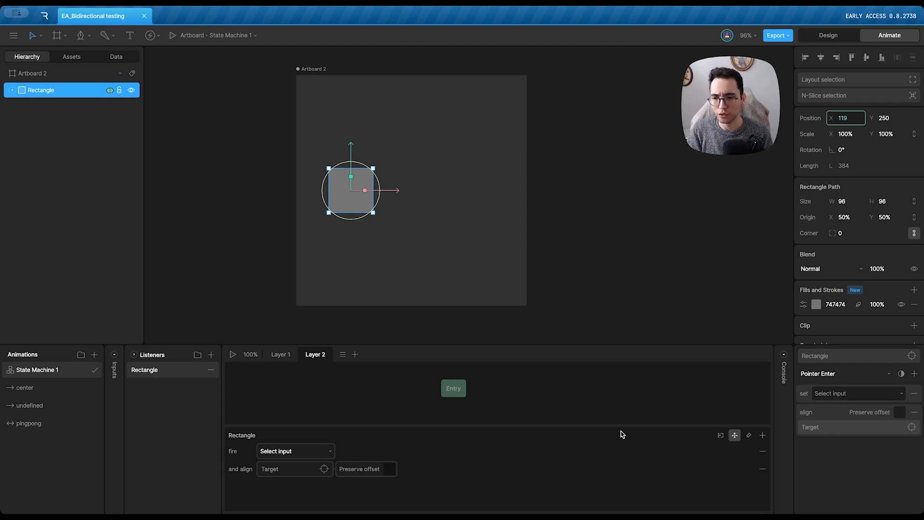
mouse_move(592, 423)
mouse_down()
mouse_move(588, 401)
mouse_move(587, 429)
mouse_up()
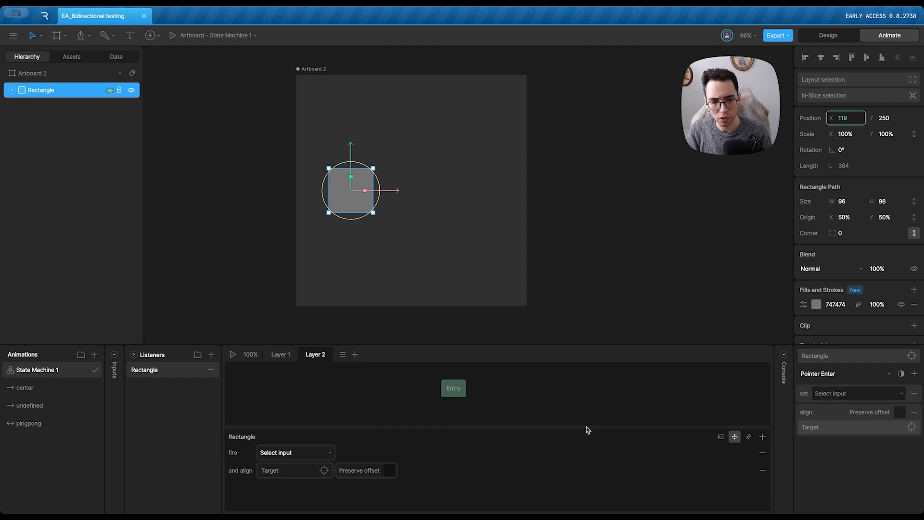
click(287, 471)
click(356, 207)
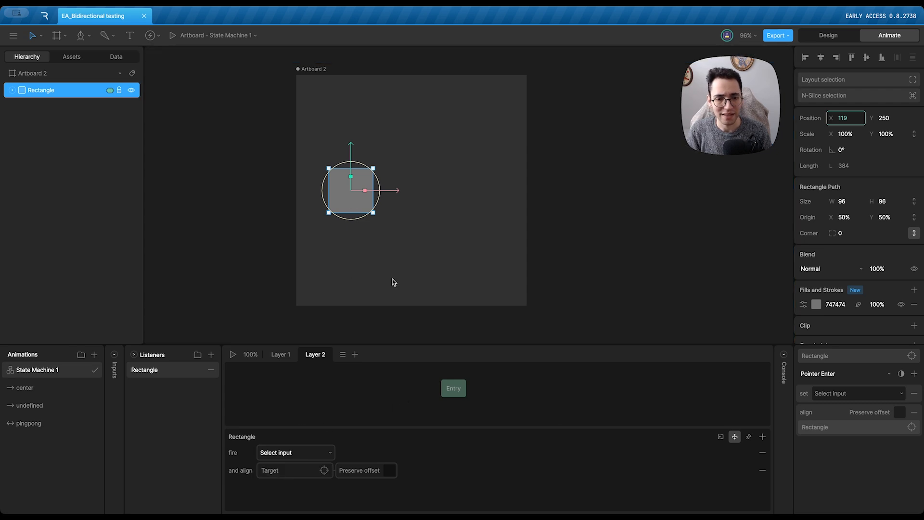
drag(267, 426, 267, 437)
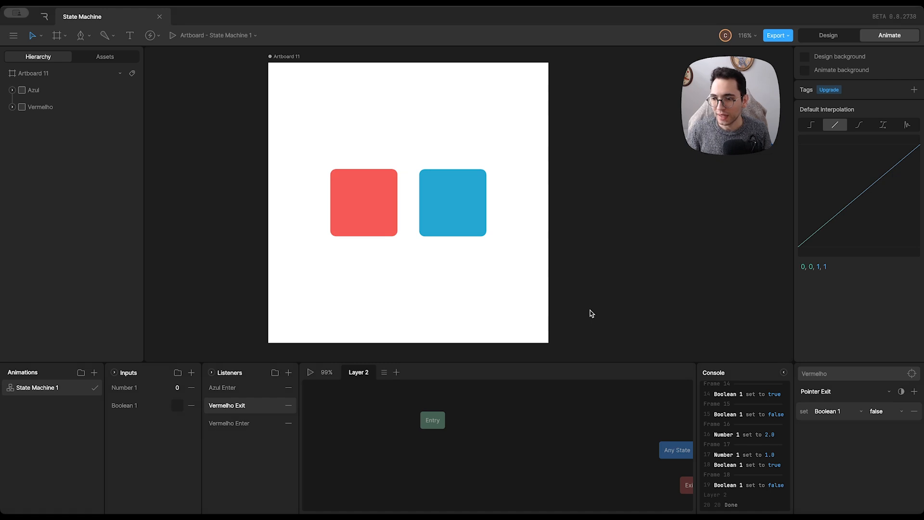
- Back in the State Machine file, delete the Number 1 action from the Azul Enter listener
click(245, 392)
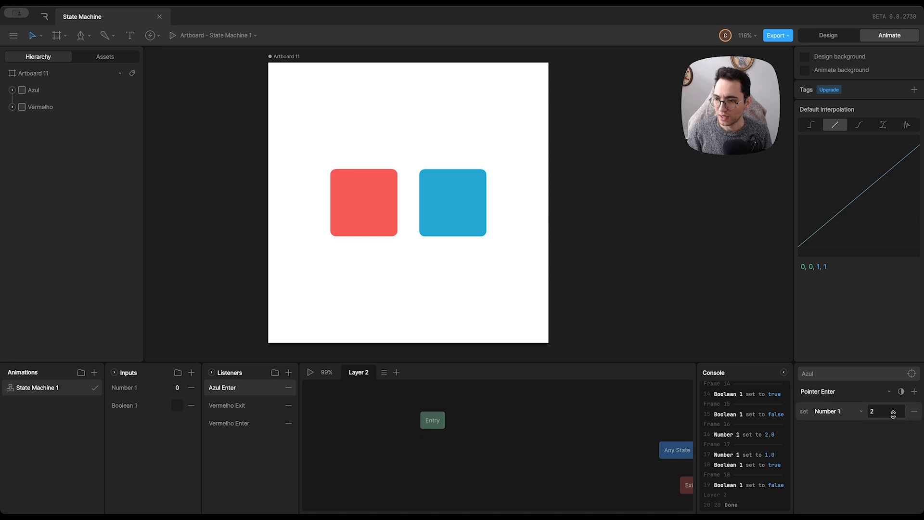
right_click(893, 415)
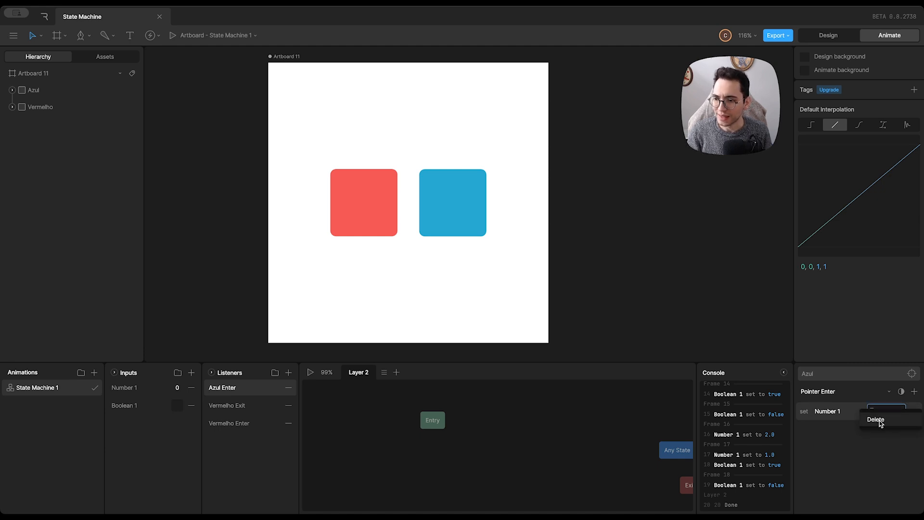
click(870, 454)
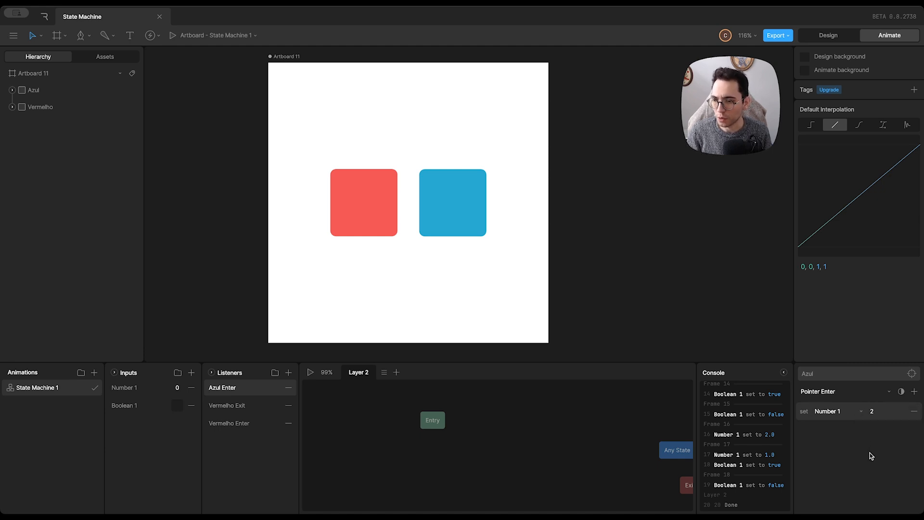
click(914, 412)
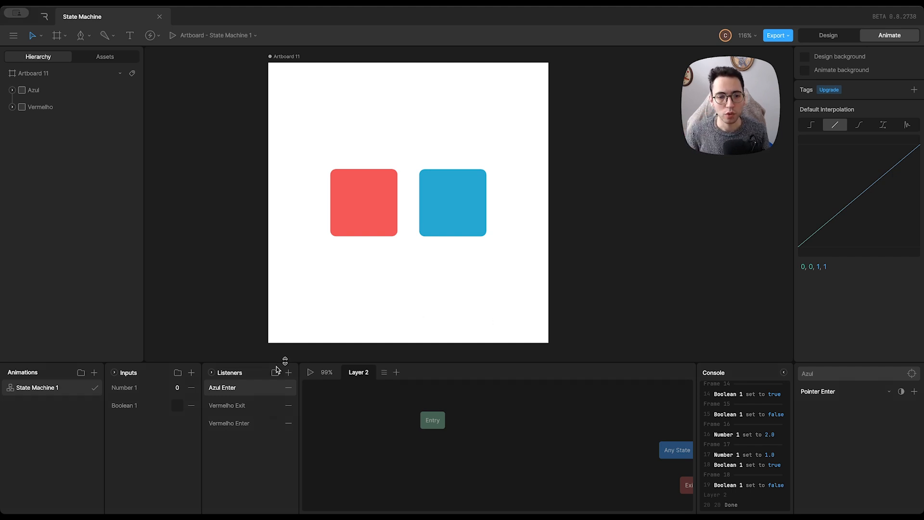
- Rename the Azul Enter listener as "Azul Click" and change its pointer event to Click
double_click(229, 388)
double_click(229, 388)
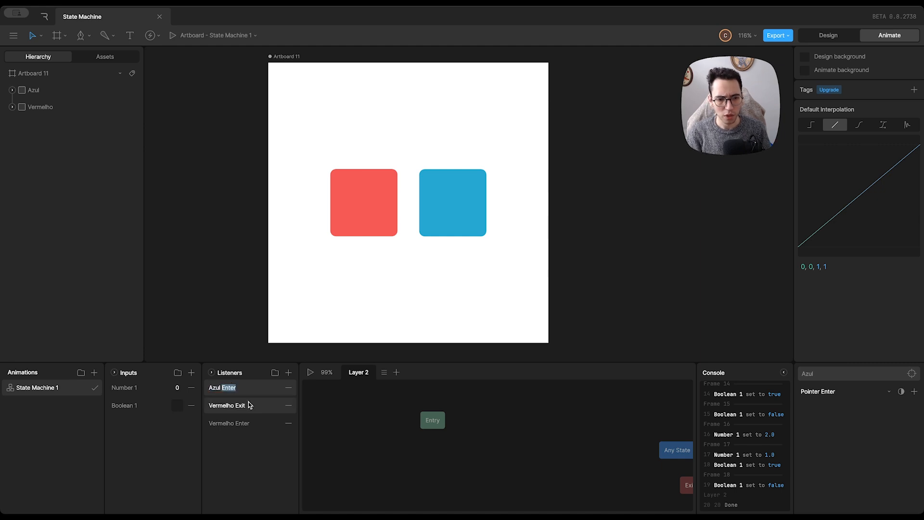
text(Click)
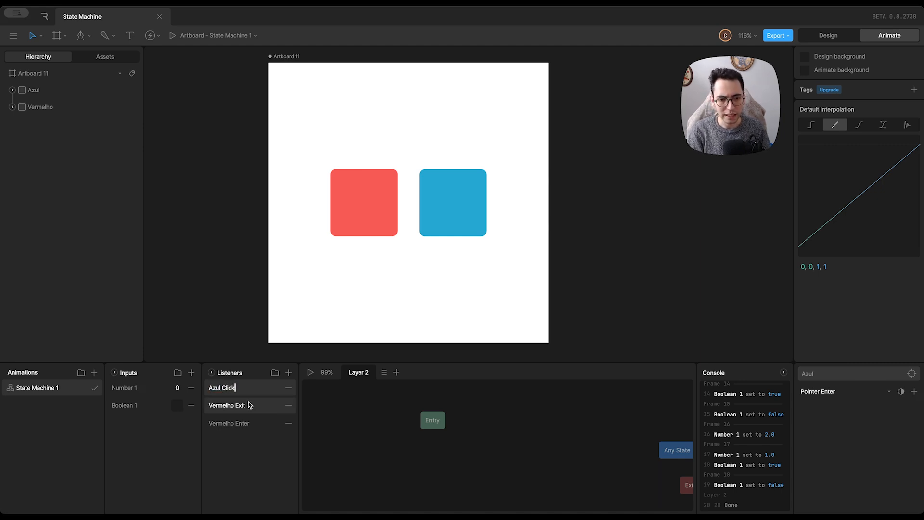
click(831, 394)
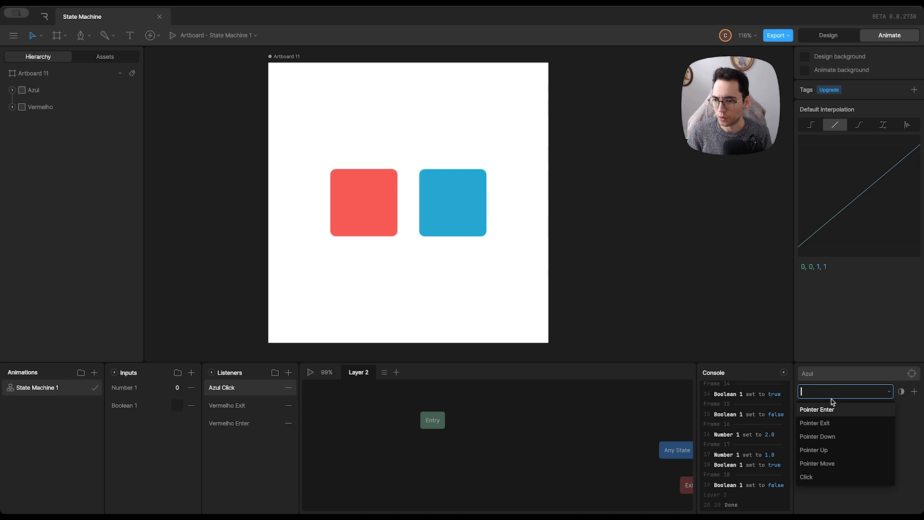
click(819, 477)
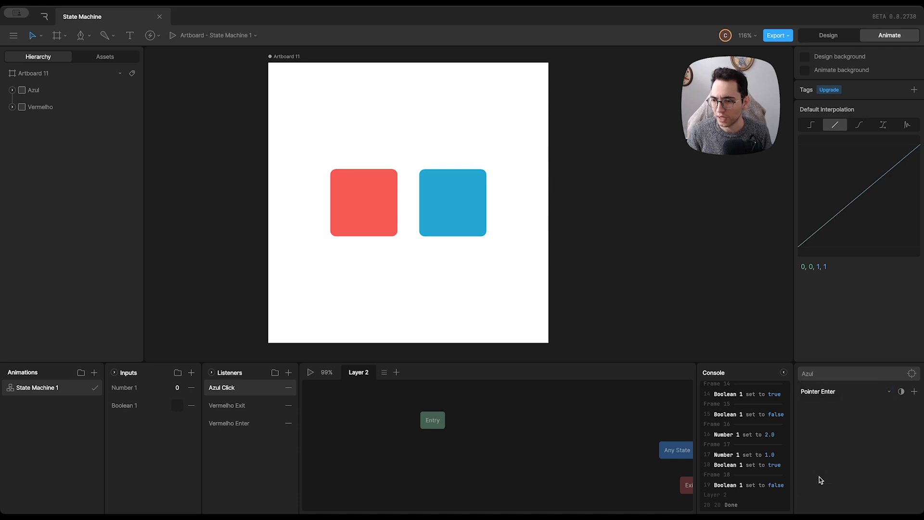
- Add a Trigger input and make the Azul Click listener fire Trigger 1 through an Input Change action
click(191, 372)
click(202, 424)
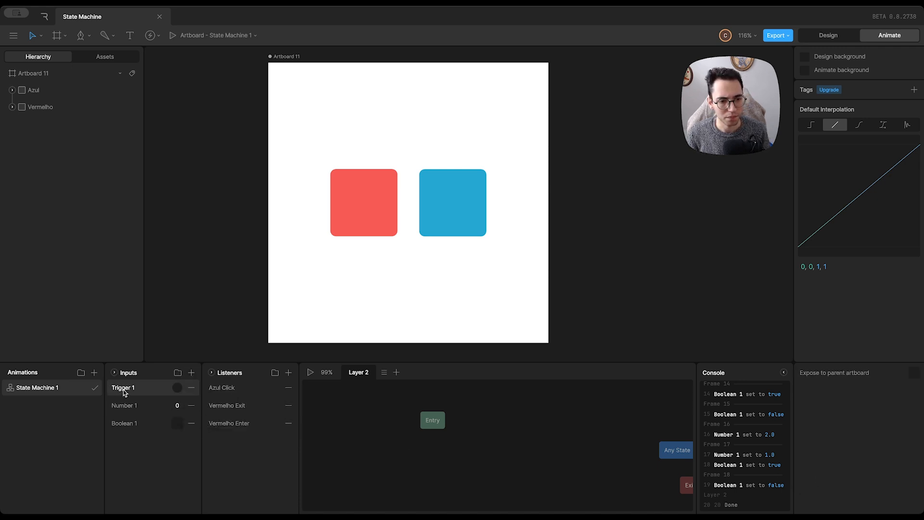
click(230, 390)
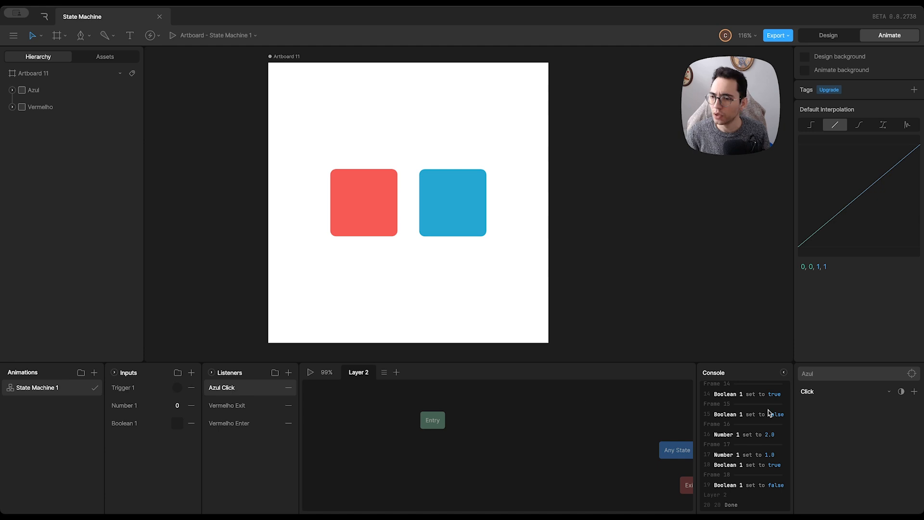
click(914, 393)
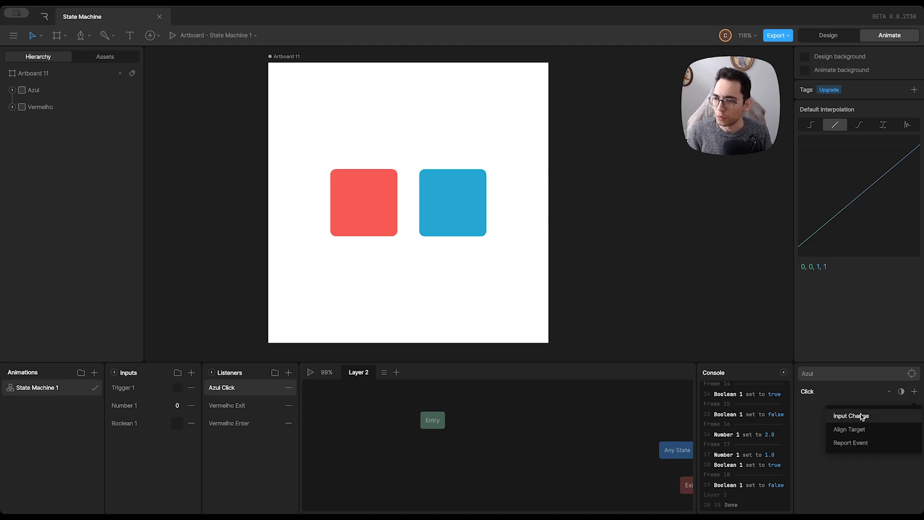
click(841, 413)
click(830, 418)
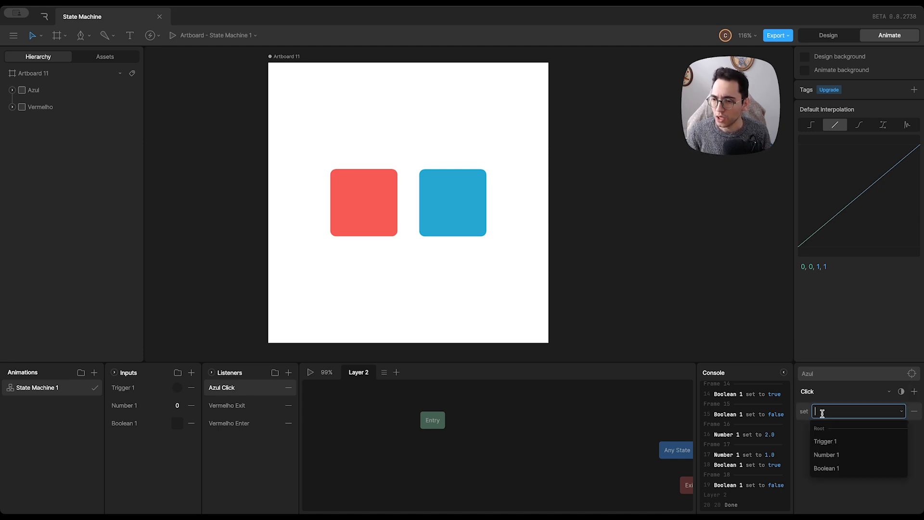
click(834, 440)
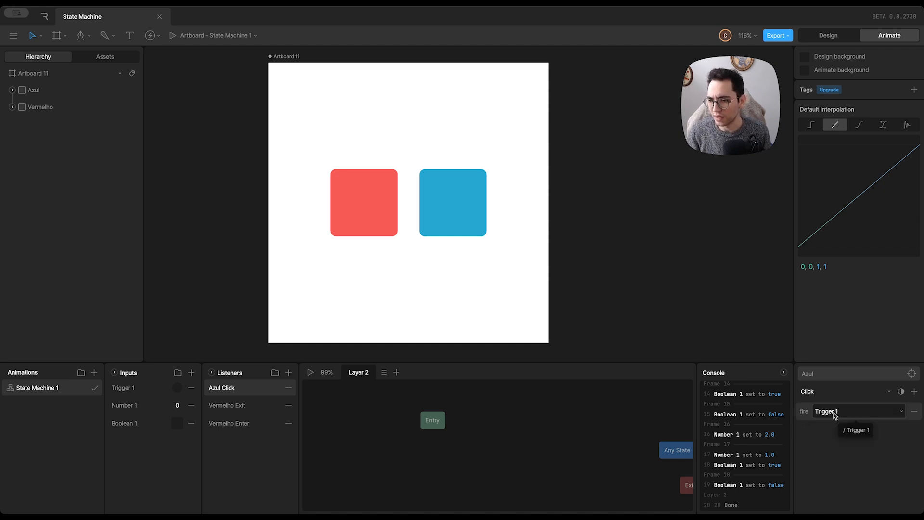
- Preview the state machine, test pointer entry and exit on the red square and a click on the blue square, and stop playback
click(310, 373)
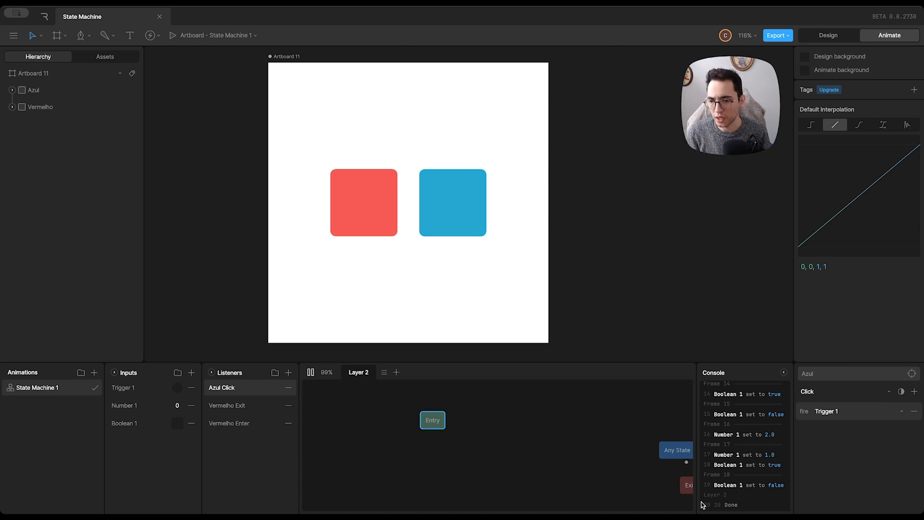
mouse_move(359, 216)
mouse_move(382, 280)
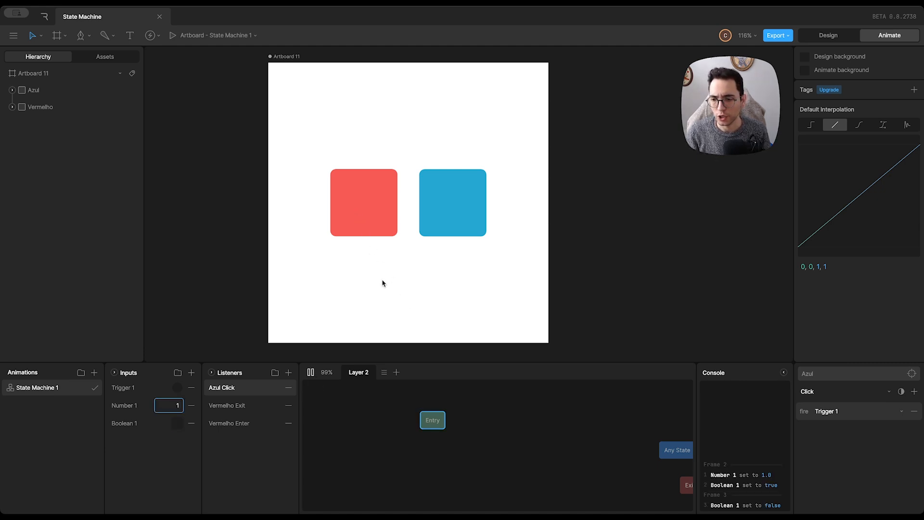
click(458, 213)
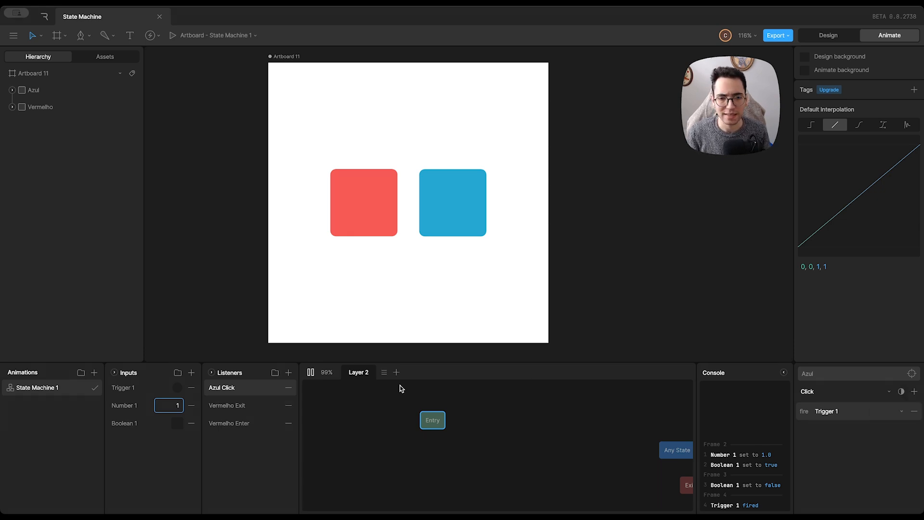
click(310, 372)
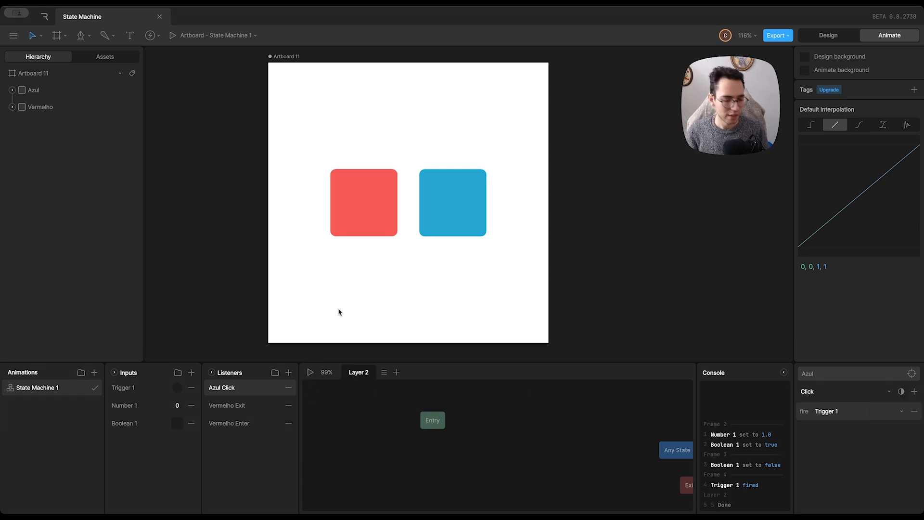
- In Design mode, move the red square to overlap the blue square's upper-left corner and place Vermelho above Azul in the hierarchy
key(Tab)
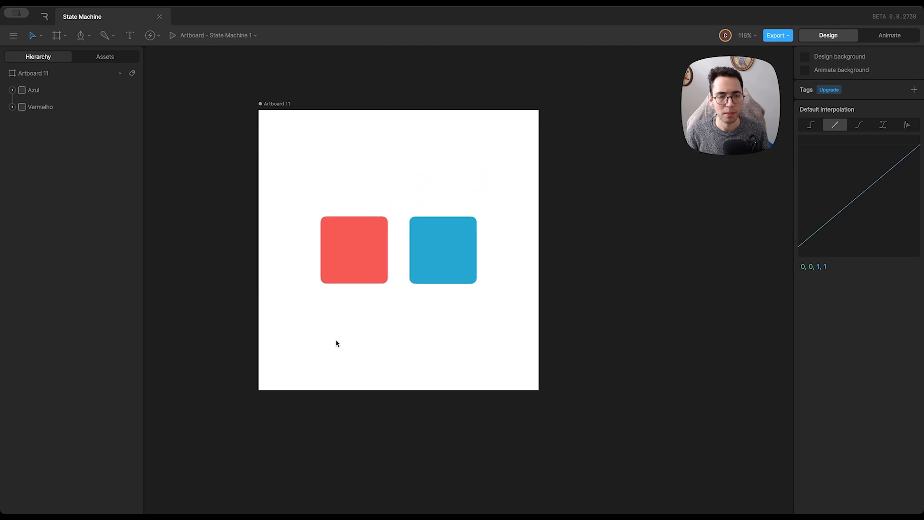
drag(344, 274, 403, 242)
drag(57, 108, 52, 88)
click(316, 320)
- Select both overlapping squares and move them together toward the centre of the artboard
drag(526, 177, 377, 302)
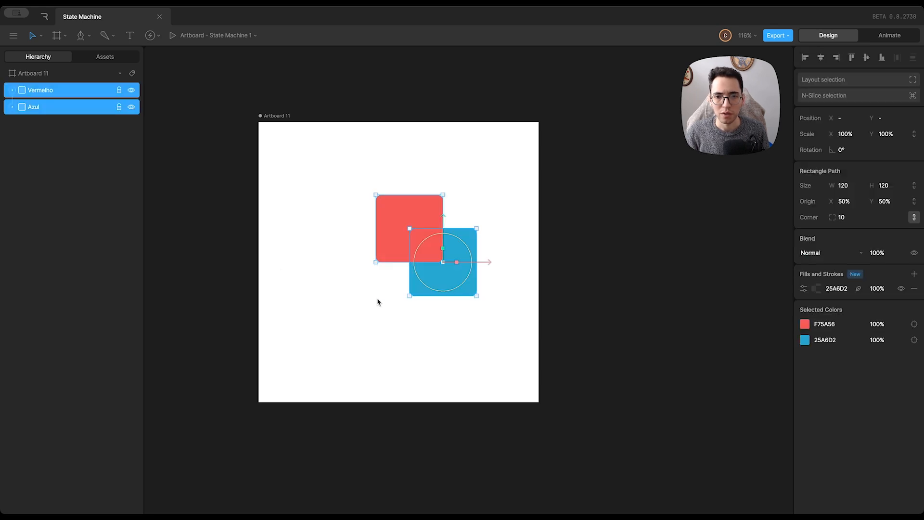
drag(417, 238, 390, 252)
click(472, 213)
scroll(399, 277, up, 2)
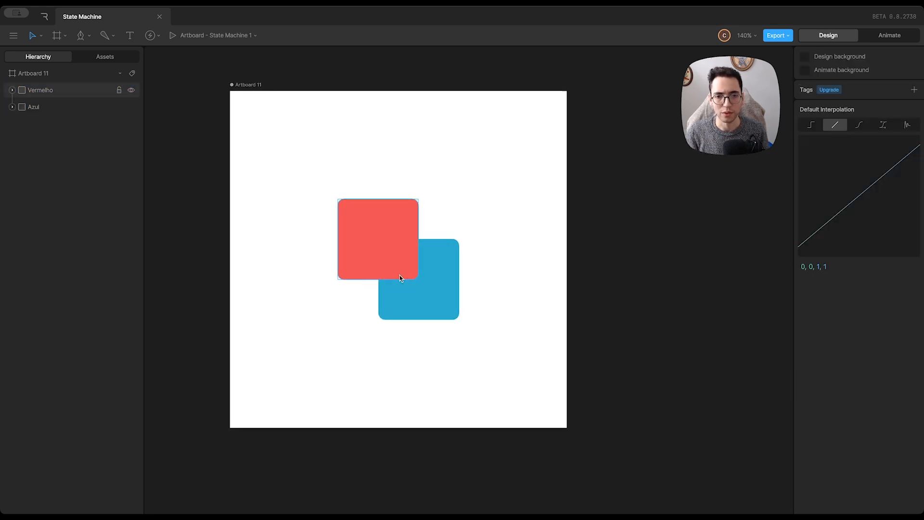
scroll(399, 278, up, 2)
drag(342, 346, 334, 279)
- Return to Animate mode, preview the state machine, test pointer entry and a click where red overlaps blue, and stop playback
key(Tab)
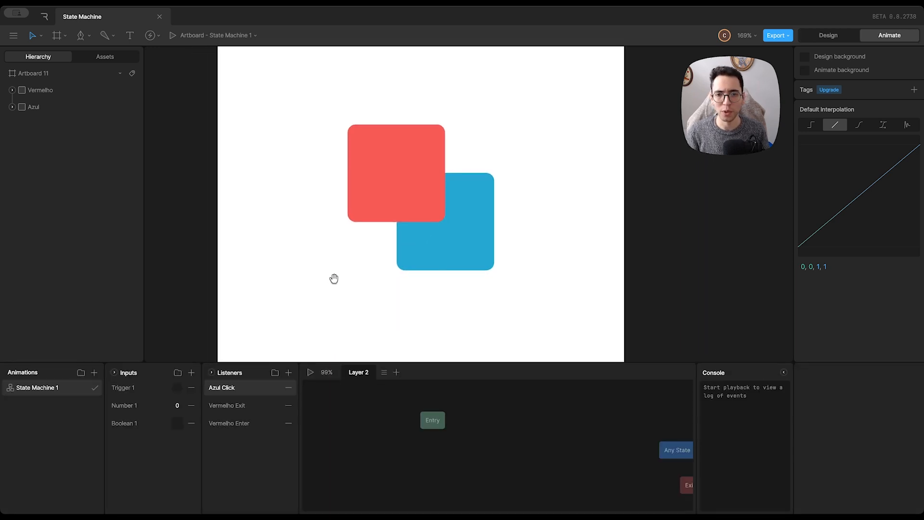
scroll(334, 276, down, 1)
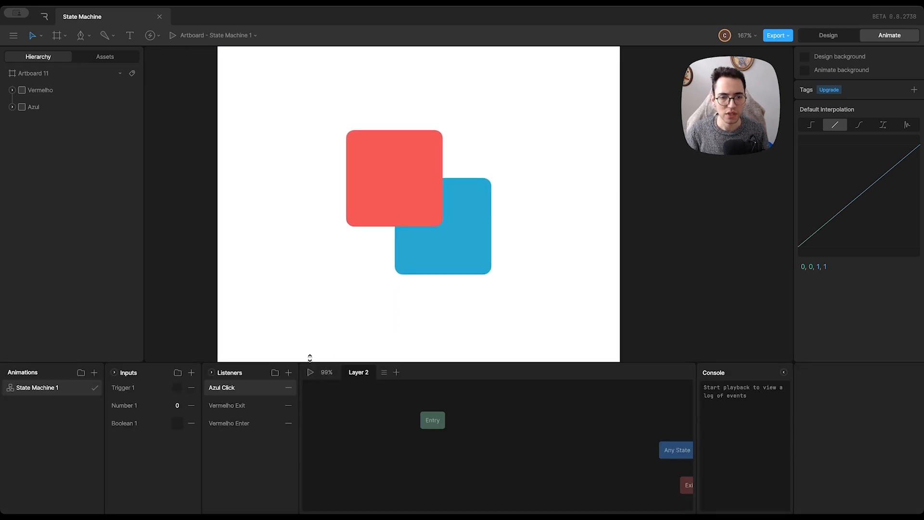
click(310, 372)
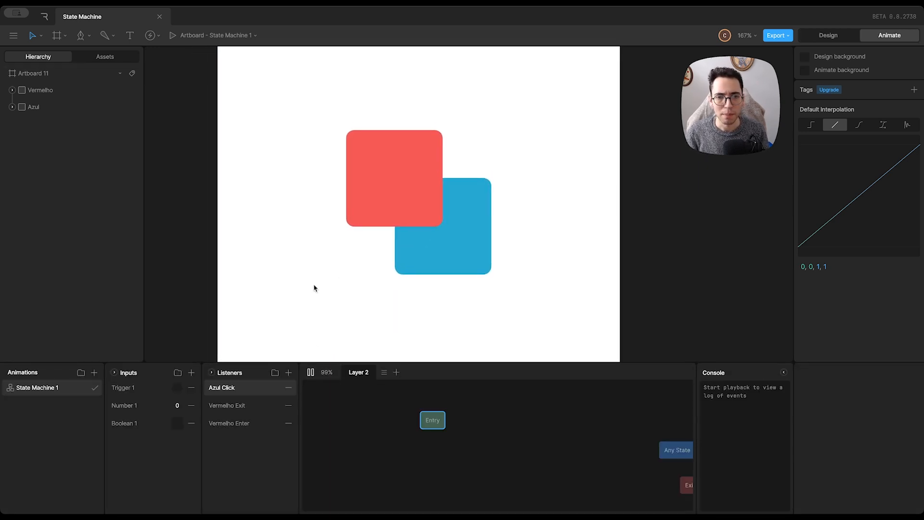
mouse_move(414, 174)
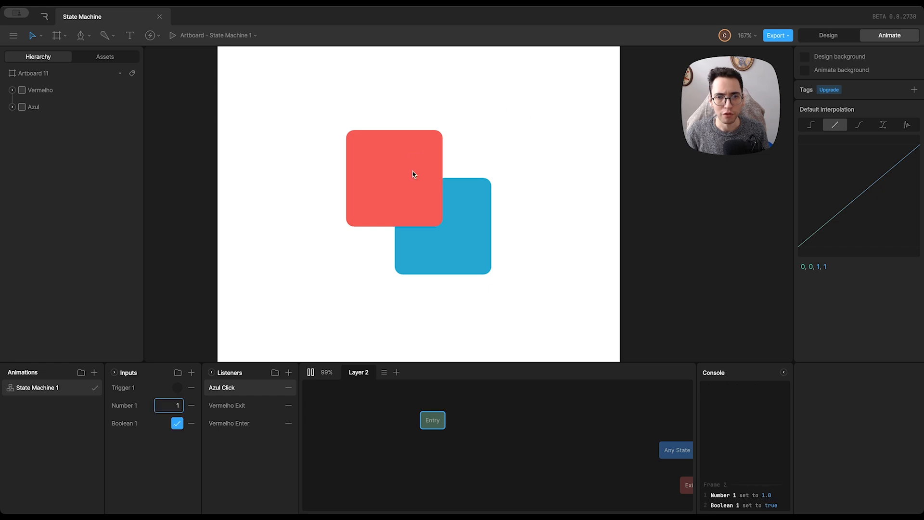
click(418, 202)
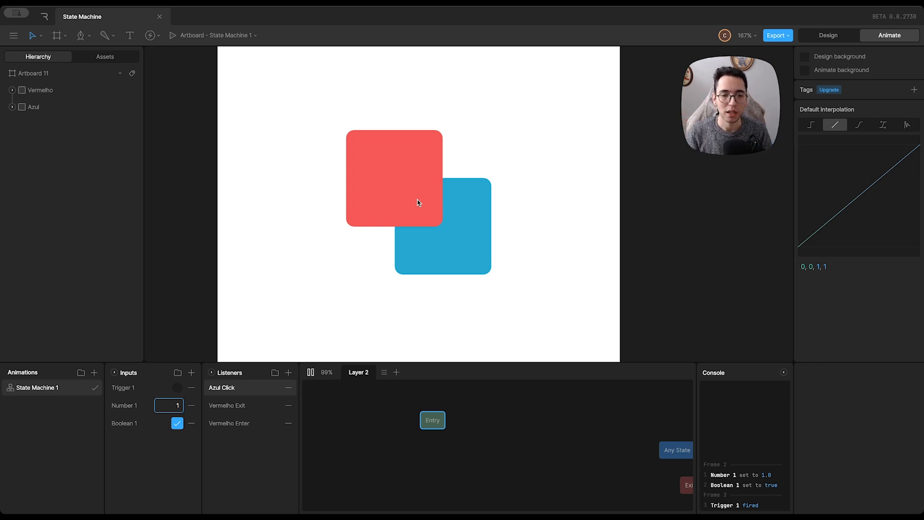
click(311, 372)
- Enable Opaque Target on the Vermelho Enter listener
click(243, 410)
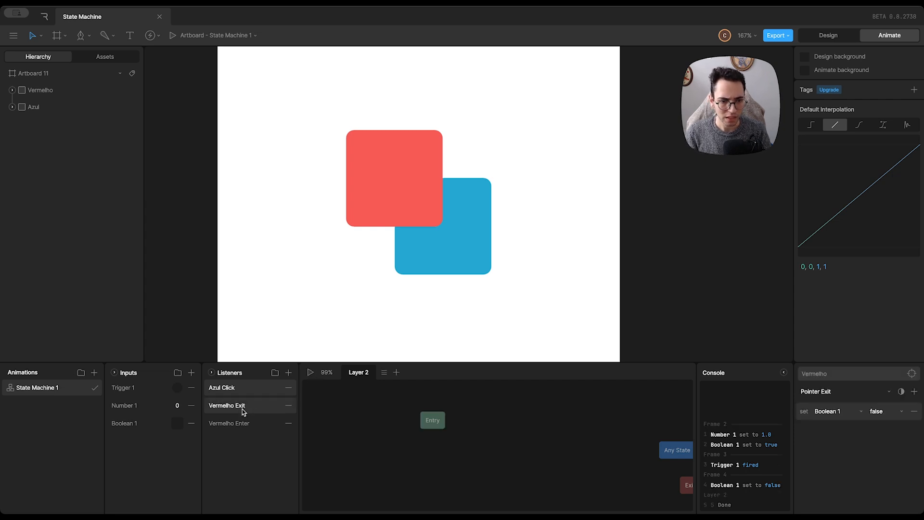
click(241, 423)
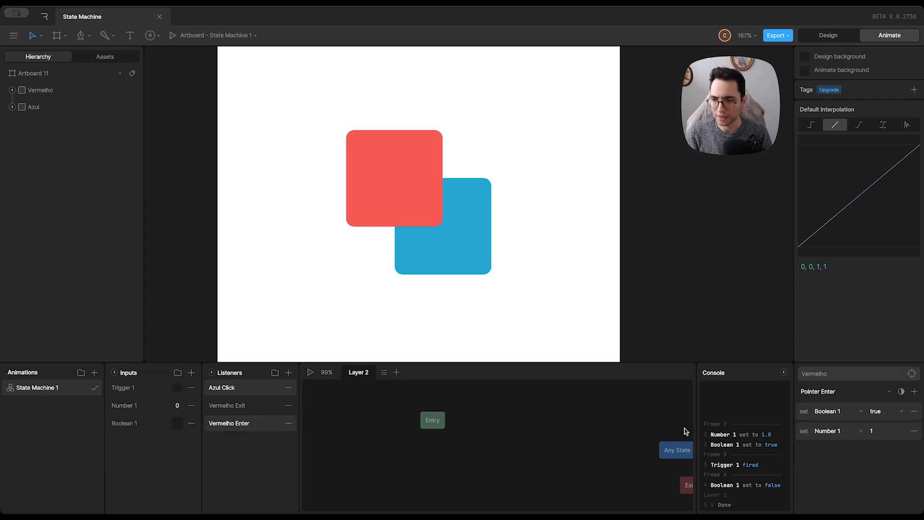
click(901, 391)
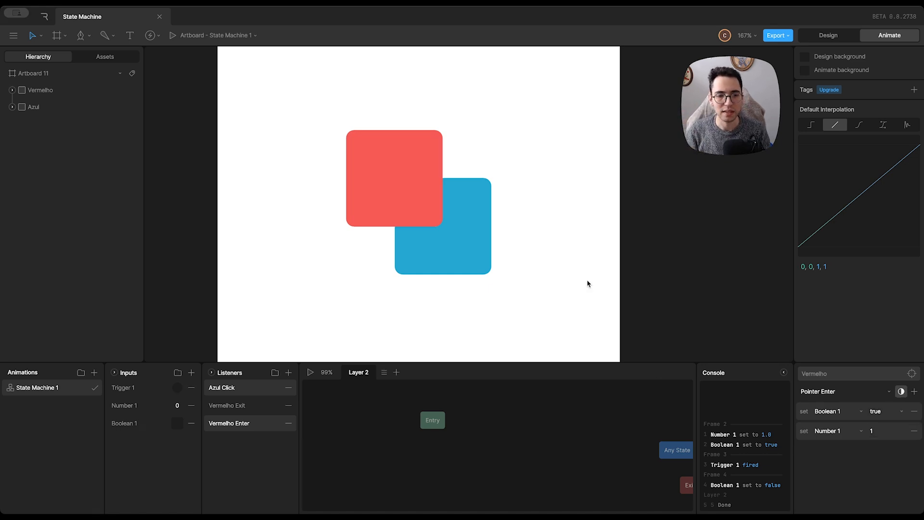
- Preview the state machine again with the opaque target, test the red square's area overlapping the blue one, and stop playback
click(311, 372)
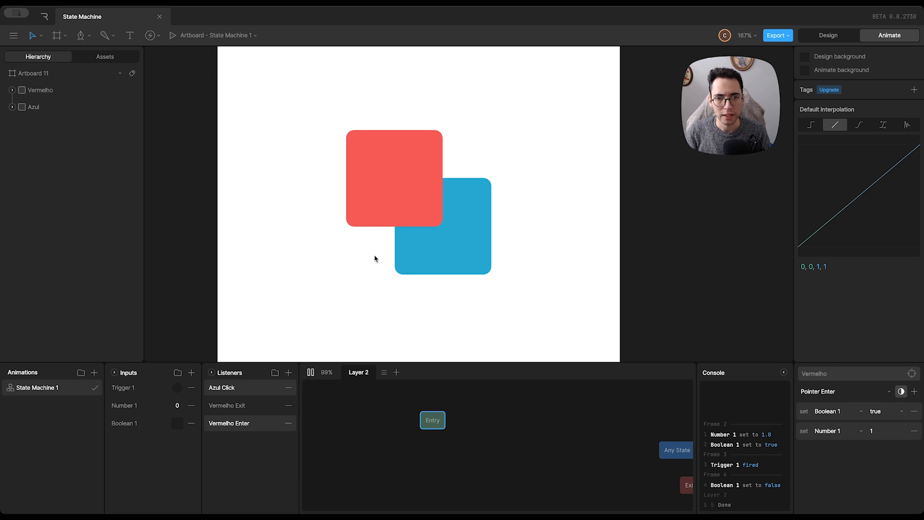
mouse_move(417, 211)
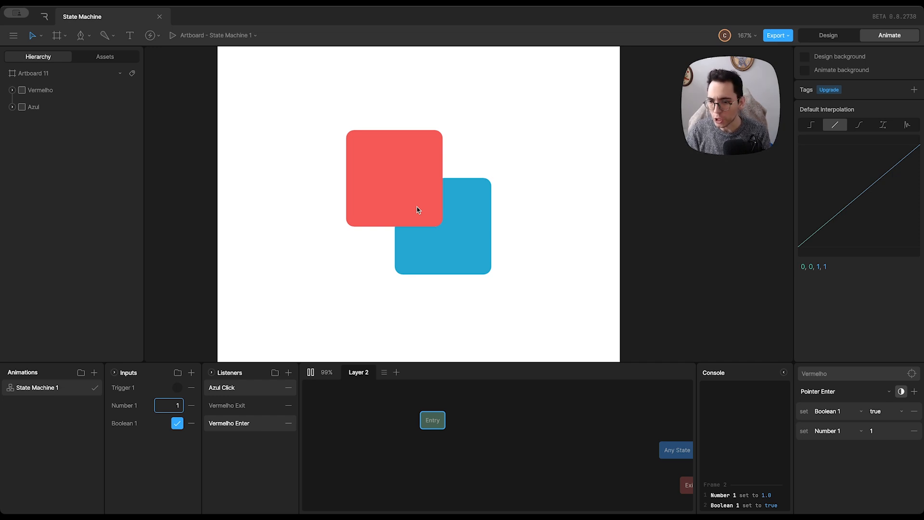
click(310, 372)
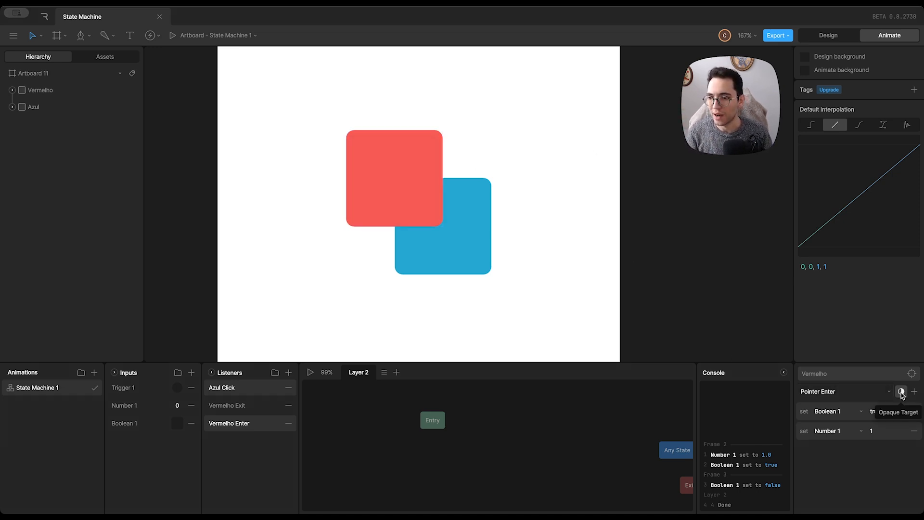
scroll(359, 298, down, 2)
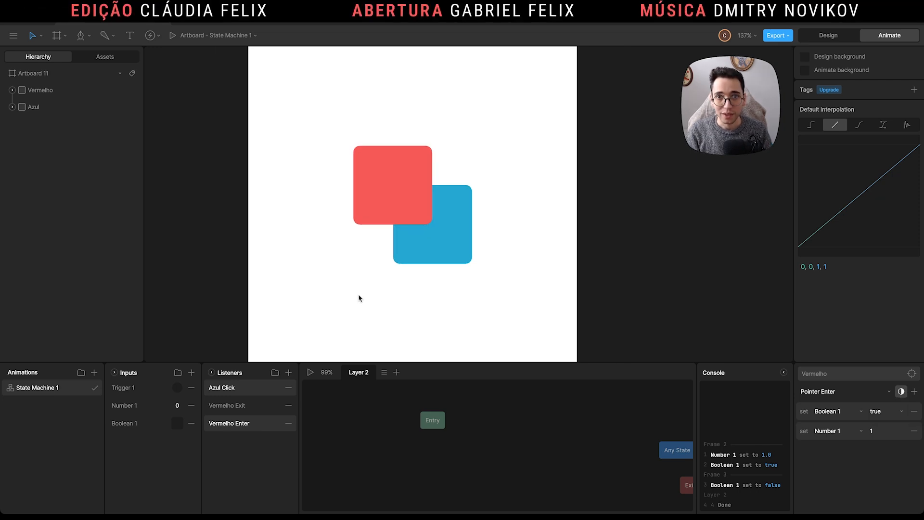